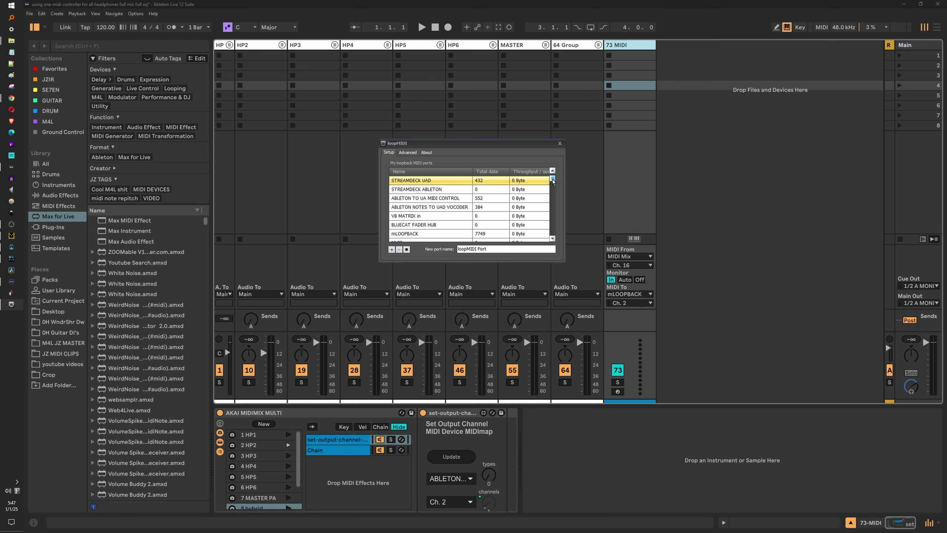
# Step: Review the list of loopback MIDI ports in loopMIDI, pick out the mLOOPBACK port and close the window
pyautogui.moveTo(466, 146); pyautogui.dragTo(458, 147)
pyautogui.moveTo(544, 180); pyautogui.dragTo(547, 228)
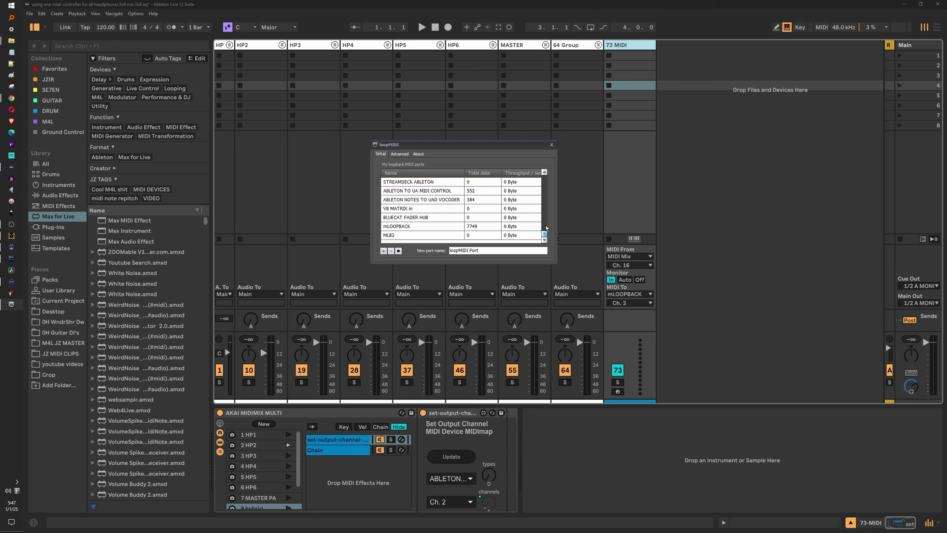
pyautogui.click(409, 227)
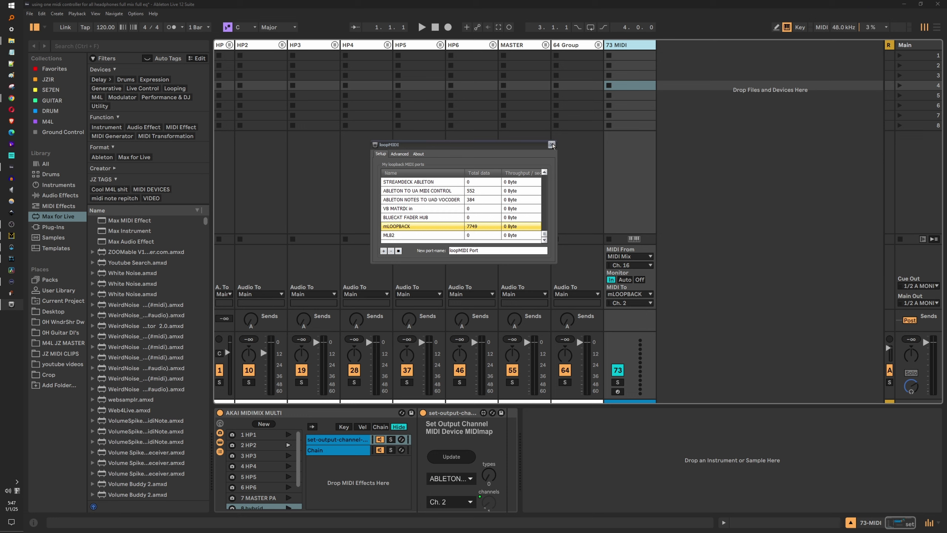
pyautogui.click(551, 145)
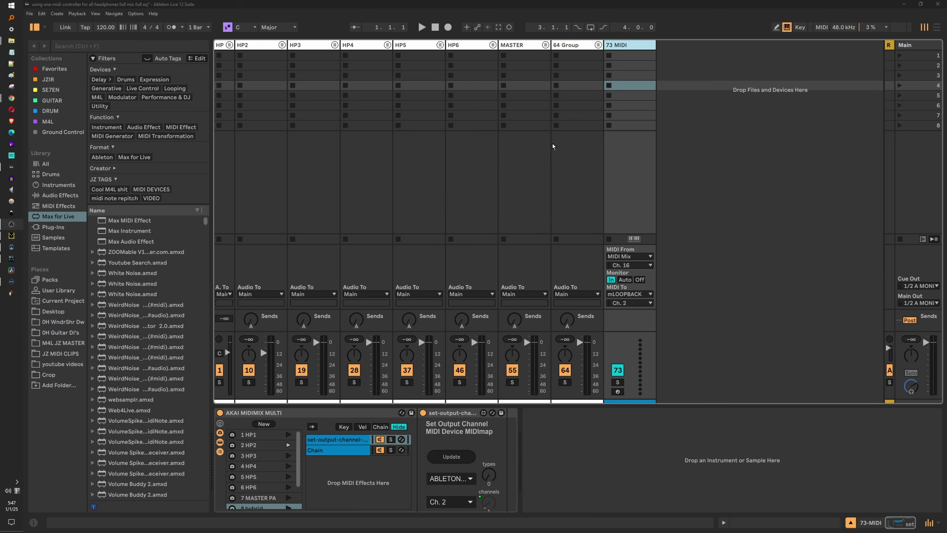
# Step: Examine the Track and Remote options of the MIDI input and output ports in Ableton Live's Link, Tempo & MIDI settings
pyautogui.click(137, 15)
pyautogui.click(160, 276)
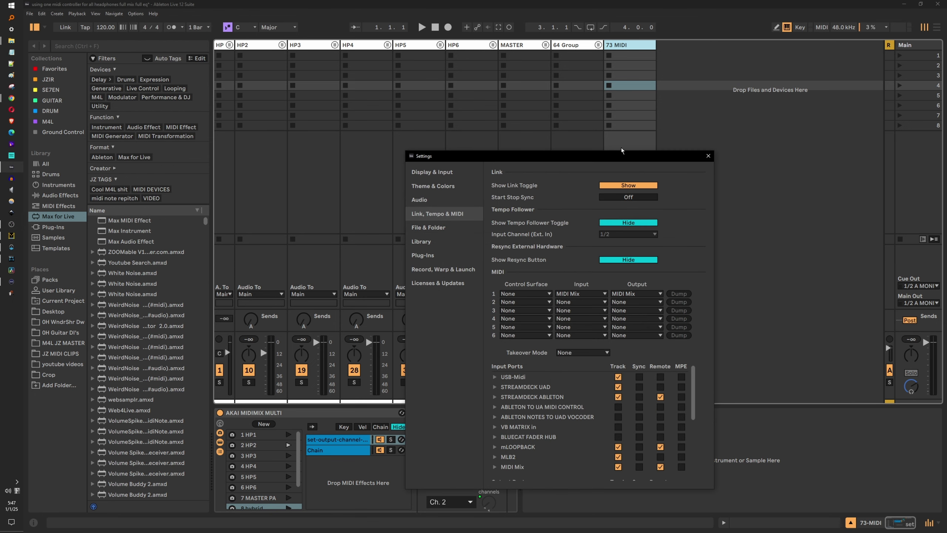
pyautogui.moveTo(615, 162); pyautogui.dragTo(532, 59)
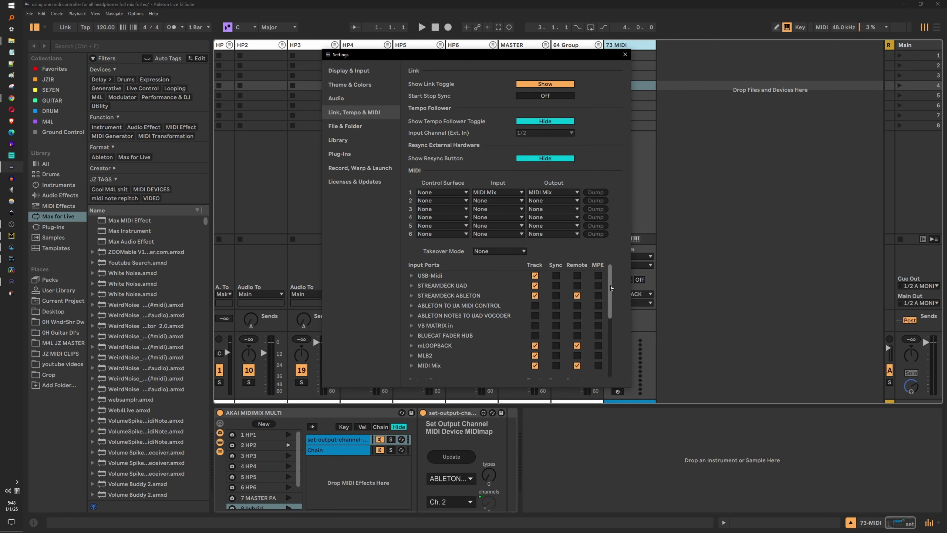
pyautogui.scroll(-3, 611, 287)
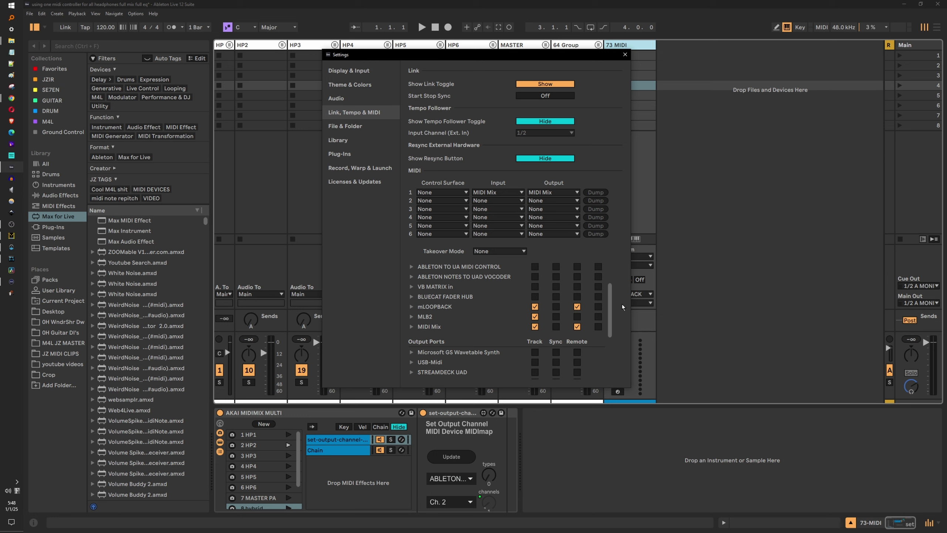
pyautogui.moveTo(611, 303); pyautogui.dragTo(608, 353)
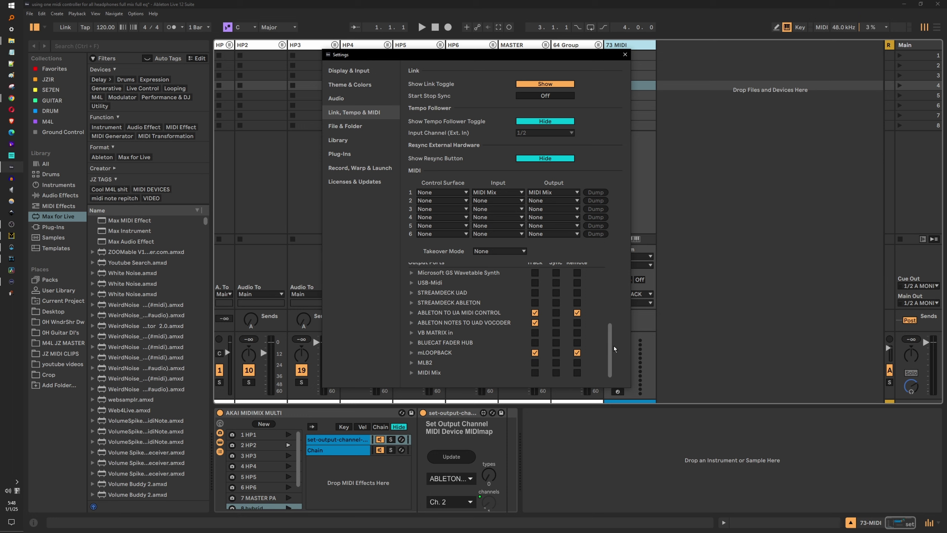
pyautogui.moveTo(609, 354); pyautogui.dragTo(612, 311)
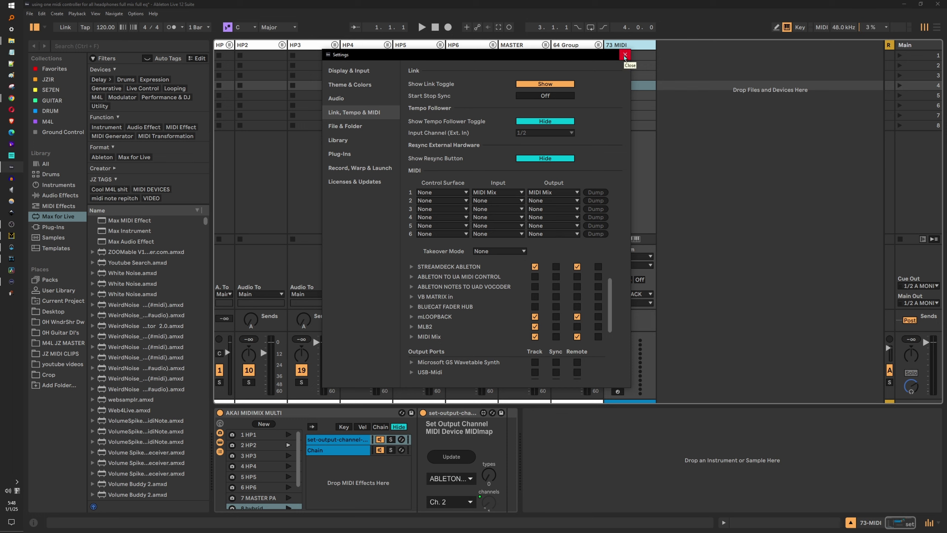
pyautogui.click(624, 55)
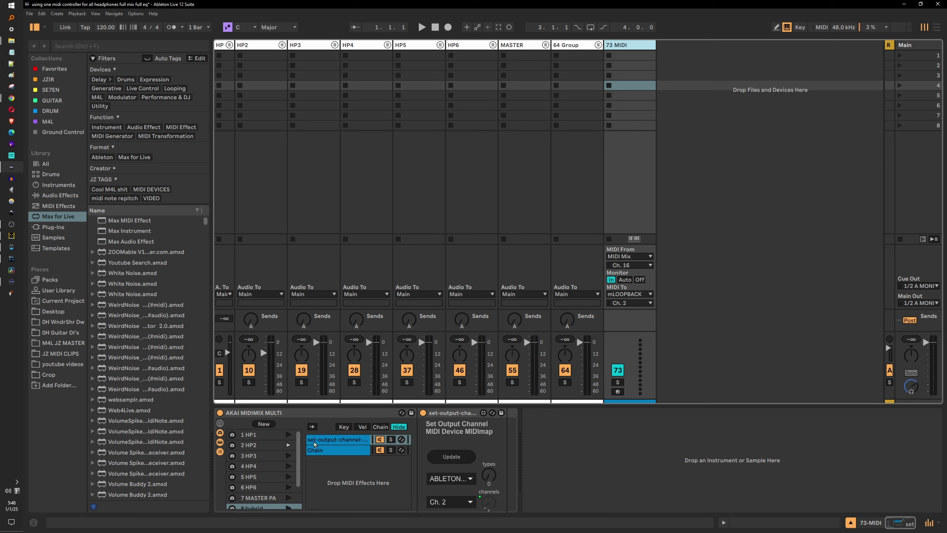
# Step: Locate the Set Output Channel MIDI device's file in the browser through hot-swap, widen the browser slightly and leave hot-swap mode
pyautogui.click(453, 414)
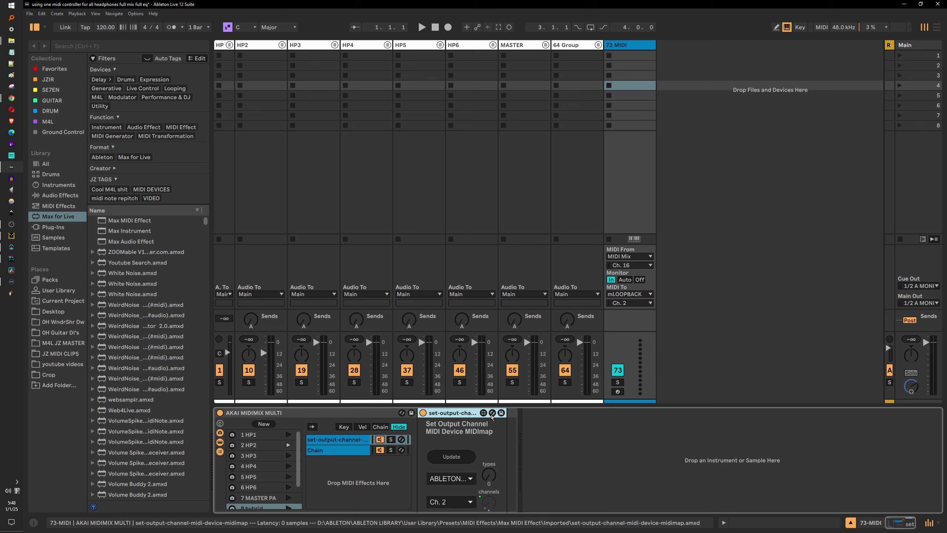
pyautogui.click(492, 413)
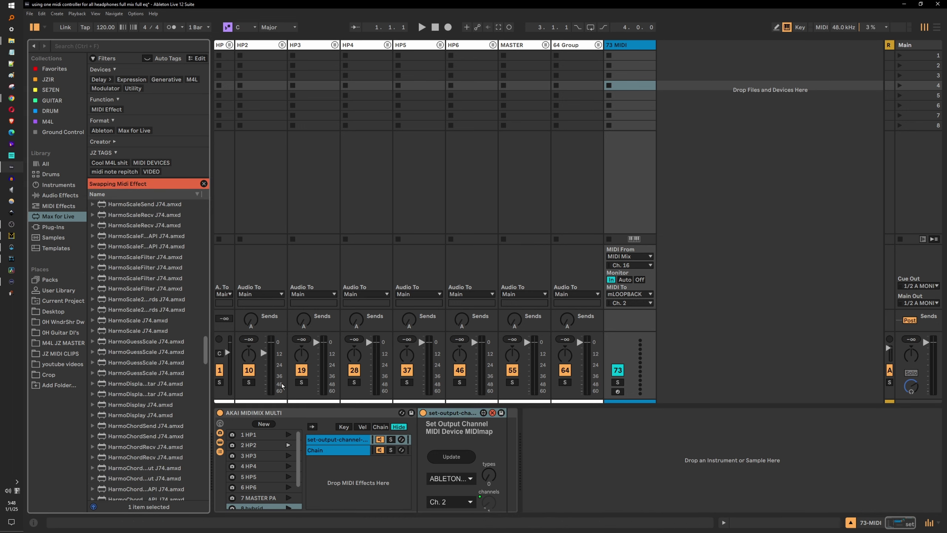
pyautogui.moveTo(205, 350); pyautogui.dragTo(305, 247)
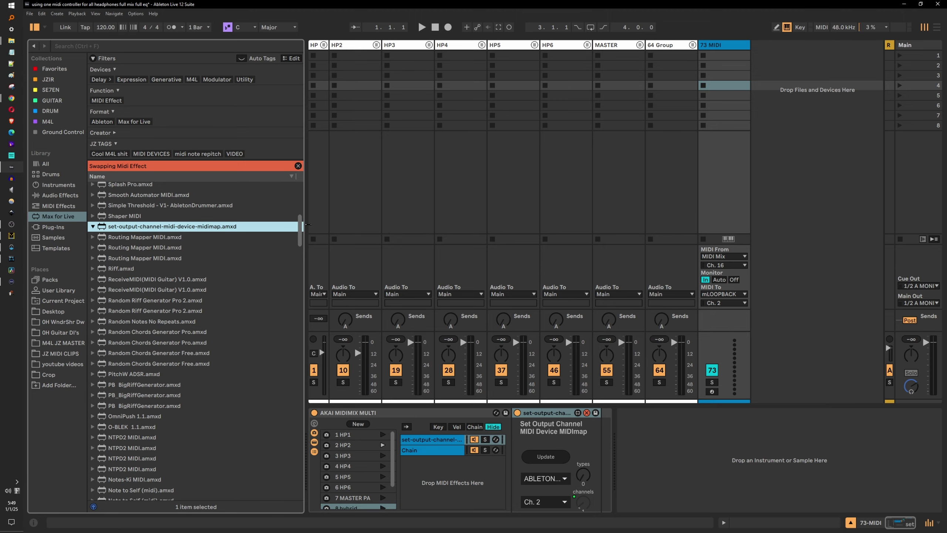
pyautogui.moveTo(306, 225); pyautogui.dragTo(246, 224)
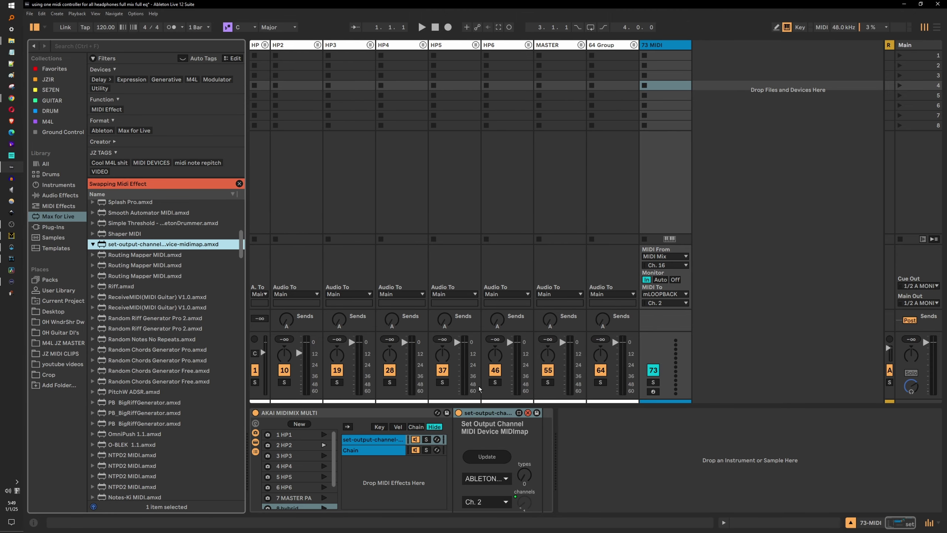
pyautogui.click(488, 417)
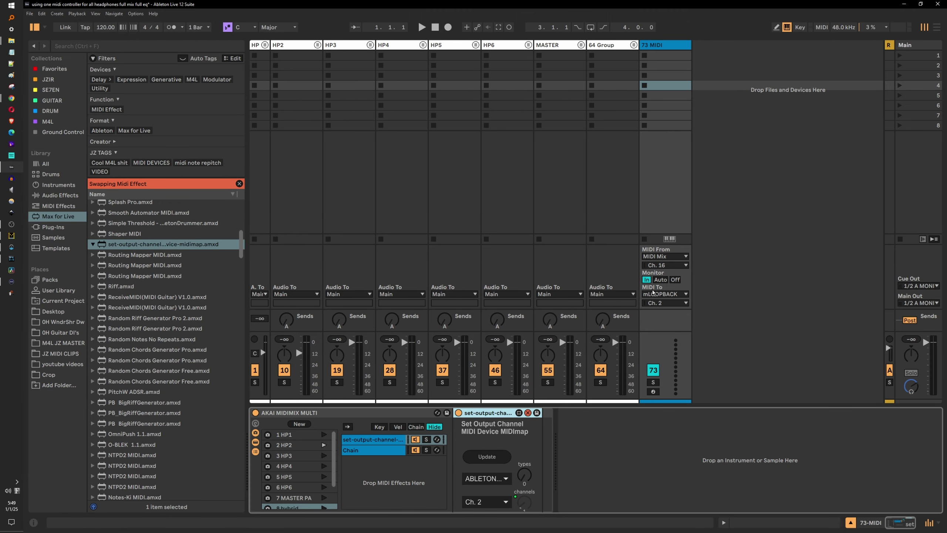
pyautogui.click(653, 203)
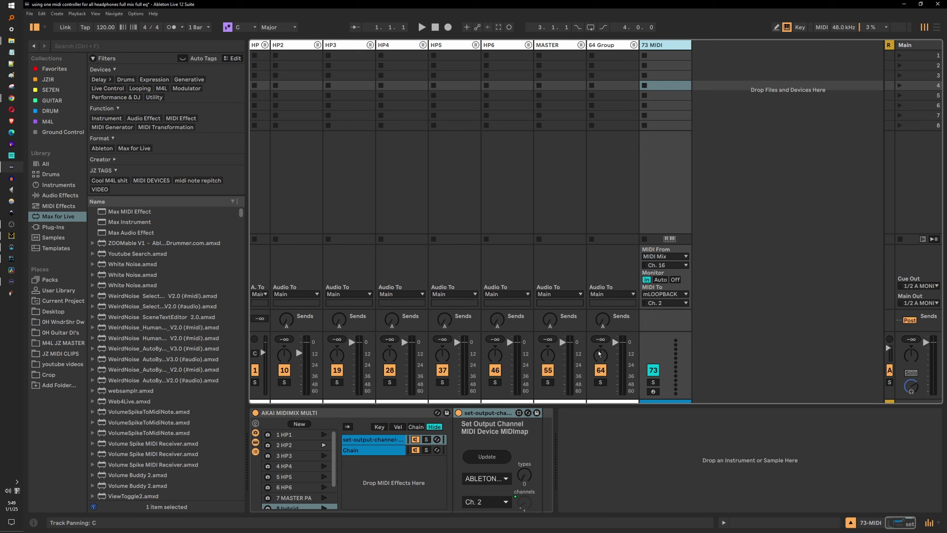
# Step: Set the 73 MIDI track's MIDI To output to mLOOPBACK and select its Set Output Channel device
pyautogui.click(667, 296)
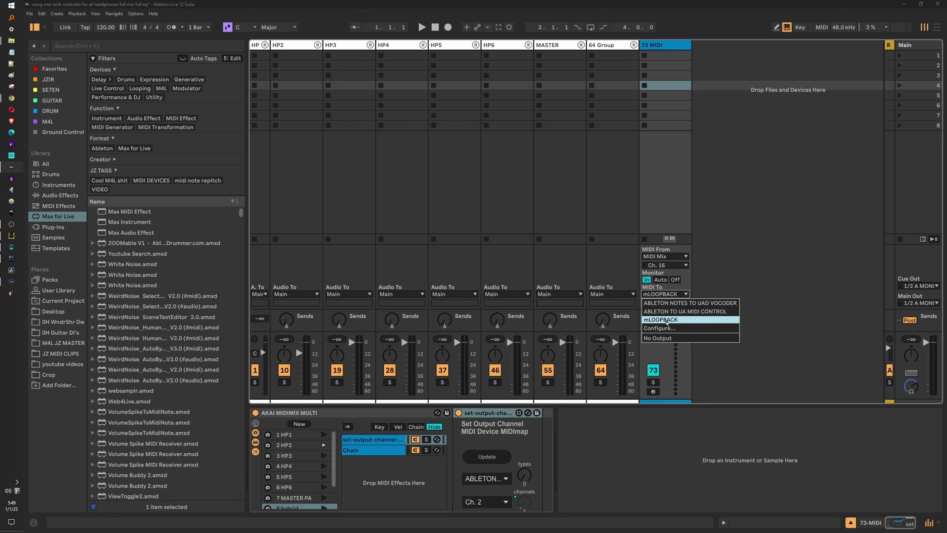
pyautogui.click(667, 320)
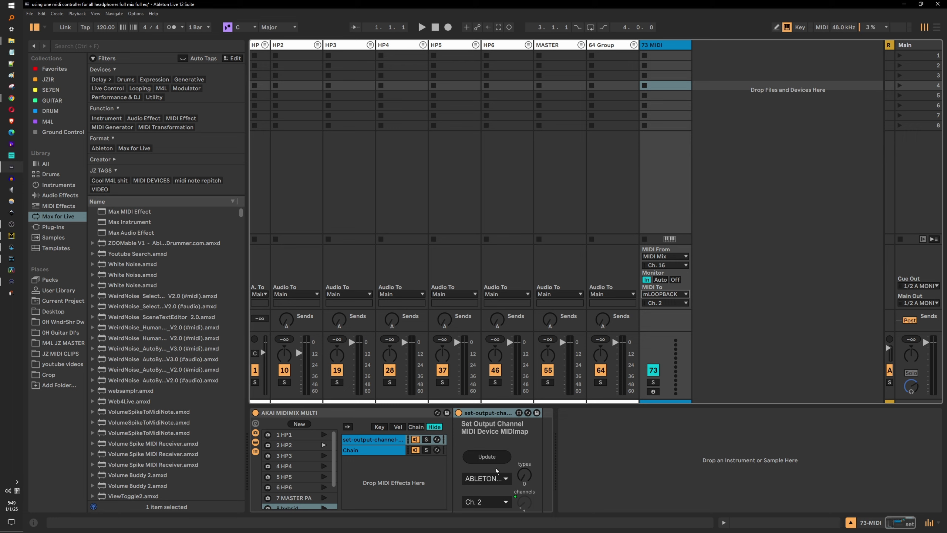
pyautogui.click(481, 414)
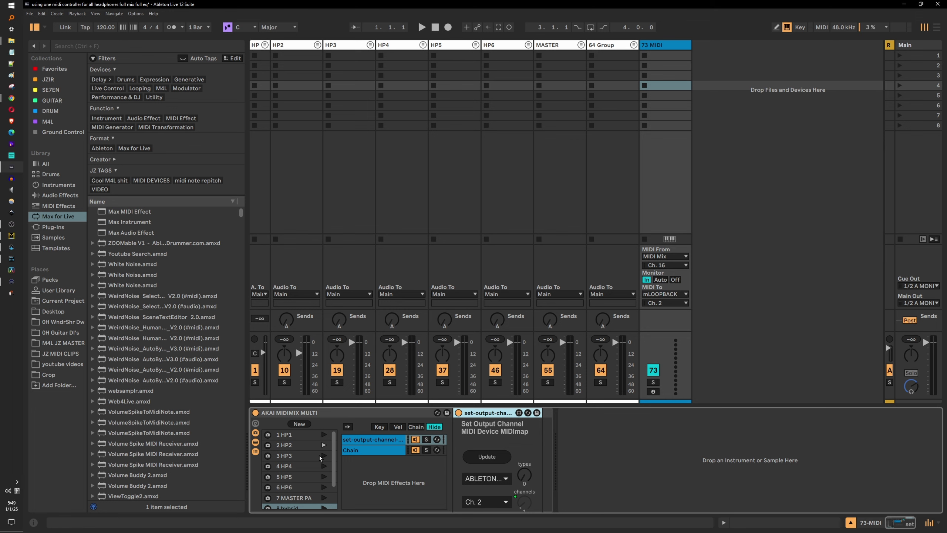
# Step: Show the AKAI MIDIMIX MULTI rack's macro controls and test the channels macro by raising it to 11 and lowering it again
pyautogui.click(256, 423)
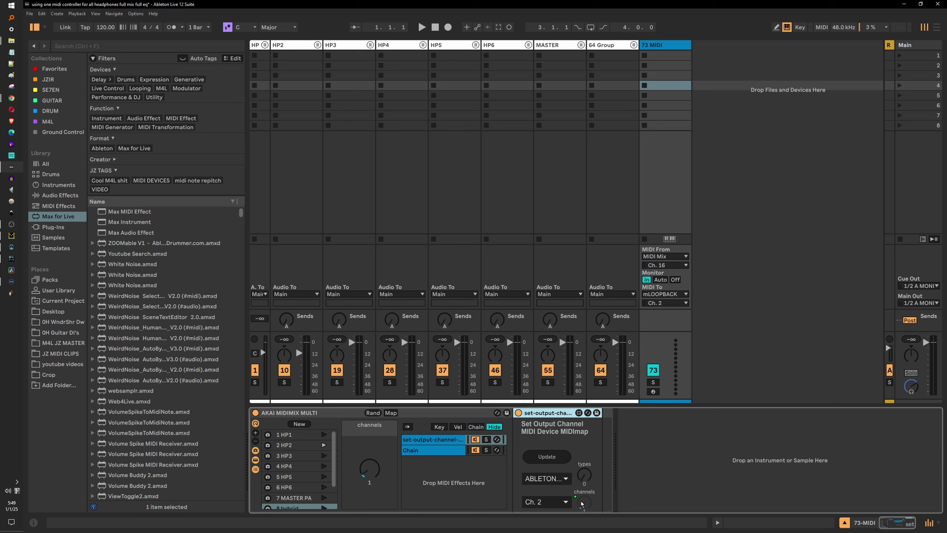
pyautogui.moveTo(365, 471); pyautogui.dragTo(365, 444)
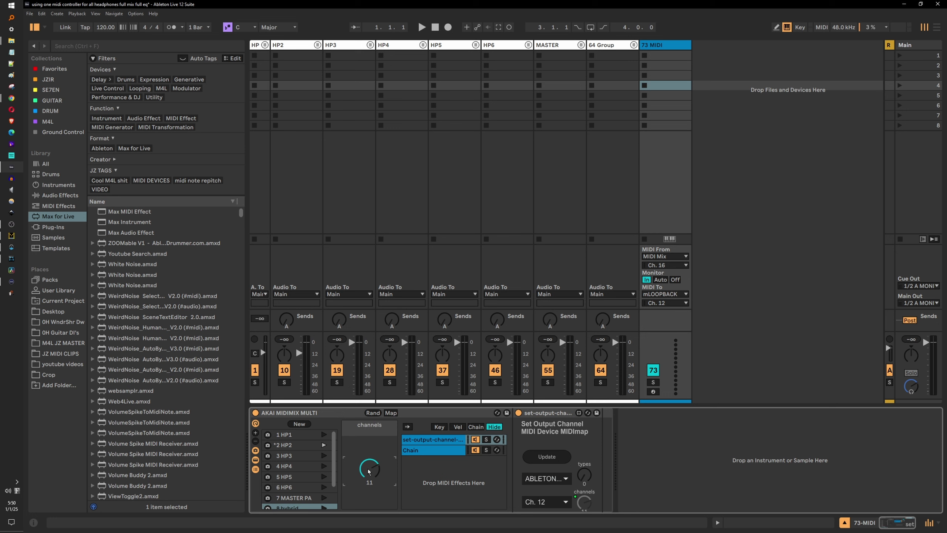
pyautogui.moveTo(369, 468); pyautogui.dragTo(370, 523)
# Step: Recall the rack's macro variations HP2, HP3 and HP4 in turn, look through the rest and end on HP1
pyautogui.click(323, 445)
pyautogui.click(323, 455)
pyautogui.click(323, 466)
pyautogui.scroll(-3, 335, 489)
pyautogui.moveTo(335, 488); pyautogui.dragTo(337, 452)
pyautogui.click(324, 439)
# Step: Recheck the mLOOPBACK and MIDI Mix port options in the MIDI settings and close the settings
pyautogui.click(136, 13)
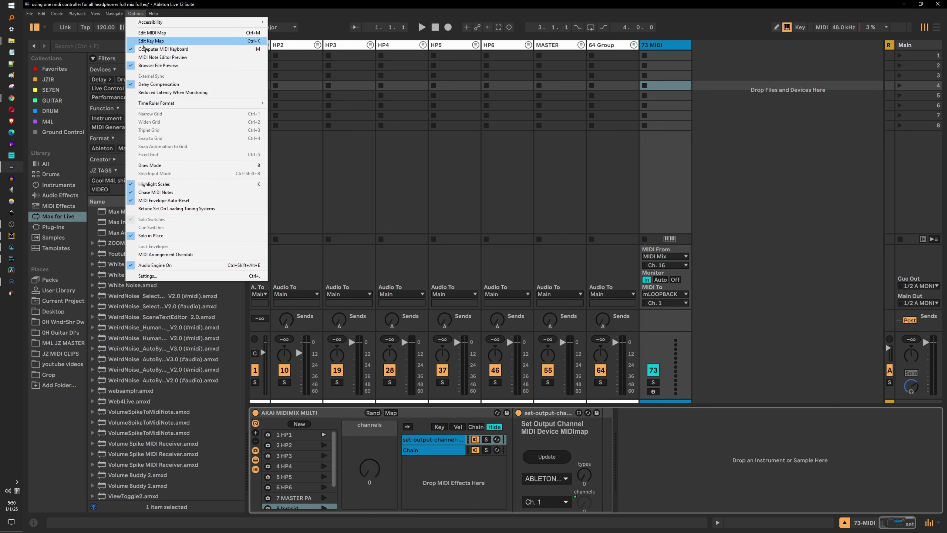
pyautogui.click(186, 275)
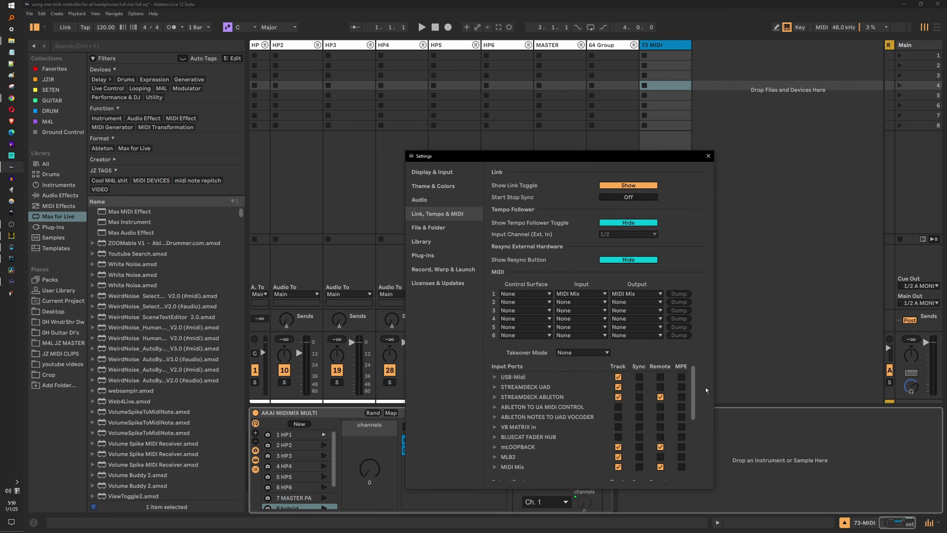
pyautogui.moveTo(692, 392); pyautogui.dragTo(692, 450)
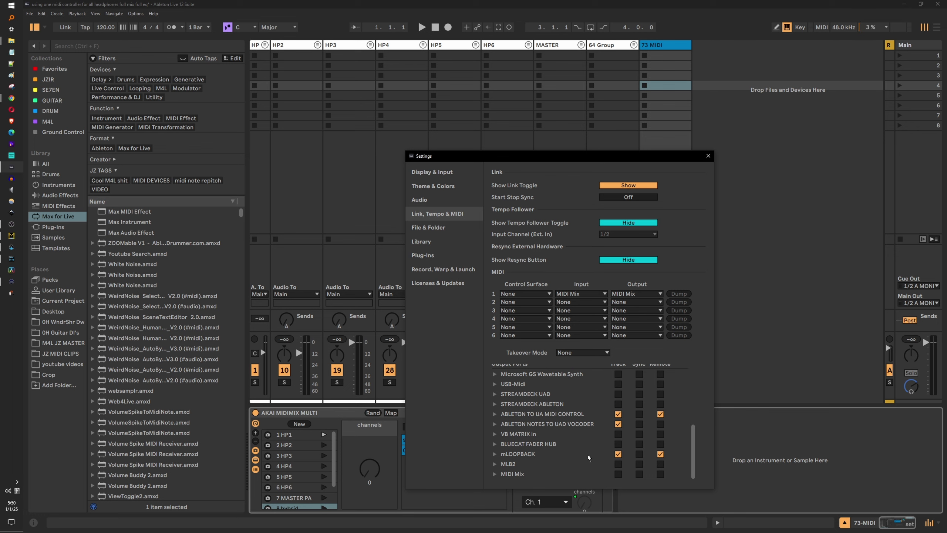
pyautogui.scroll(5, 659, 455)
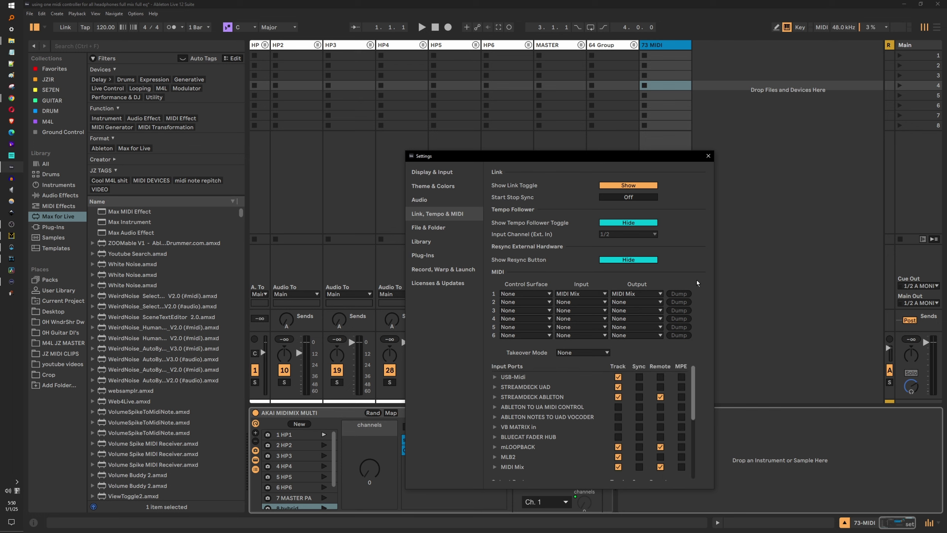
pyautogui.click(708, 156)
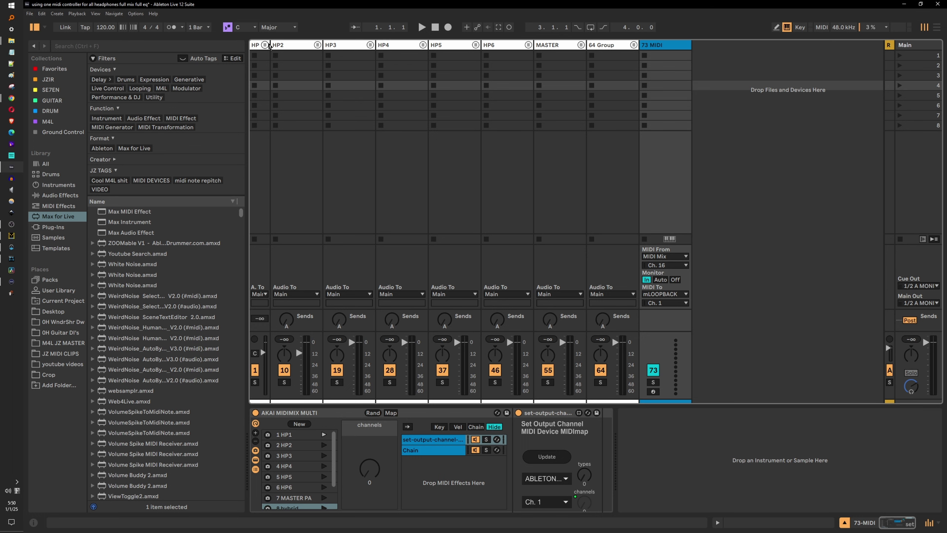
# Step: Unfold and refold the HP1 group track and widen its column to fit the full name
pyautogui.click(265, 44)
pyautogui.click(265, 48)
pyautogui.click(292, 46)
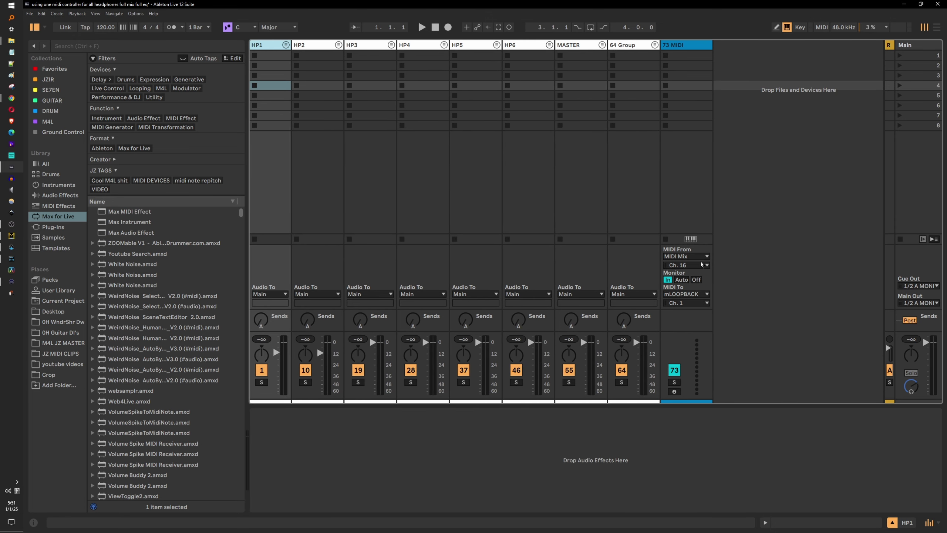
# Step: Select the HP1 variation in the 73 MIDI track's rack and review the track's output channel options, leaving Ch. 1
pyautogui.click(686, 45)
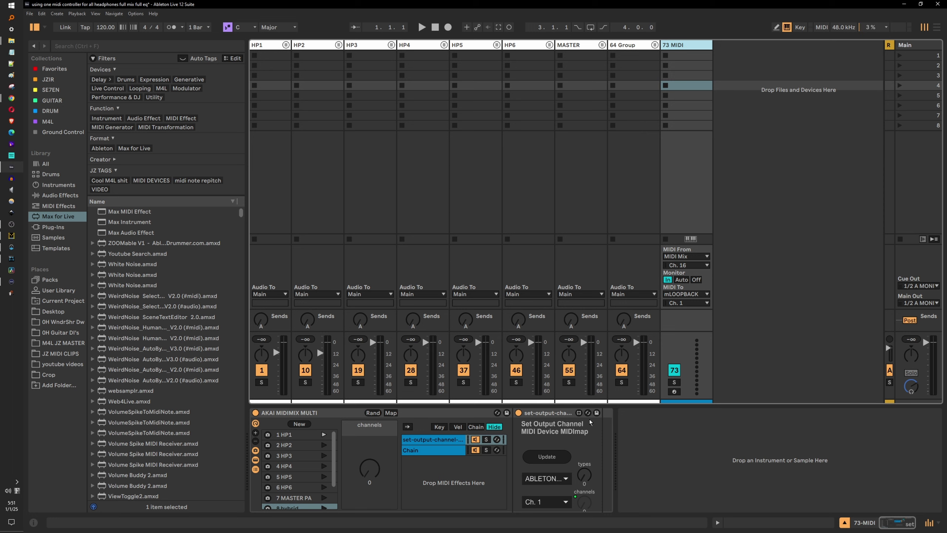
pyautogui.click(294, 435)
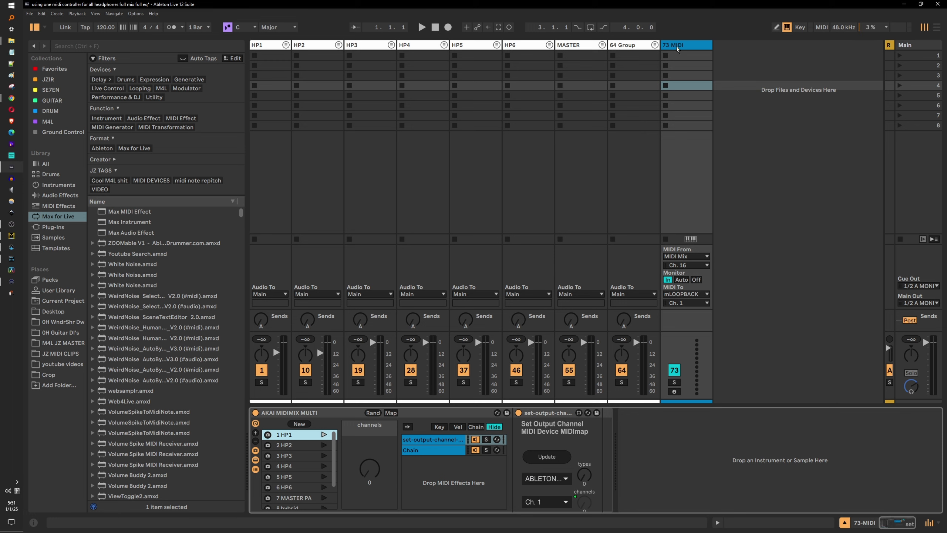
pyautogui.click(685, 248)
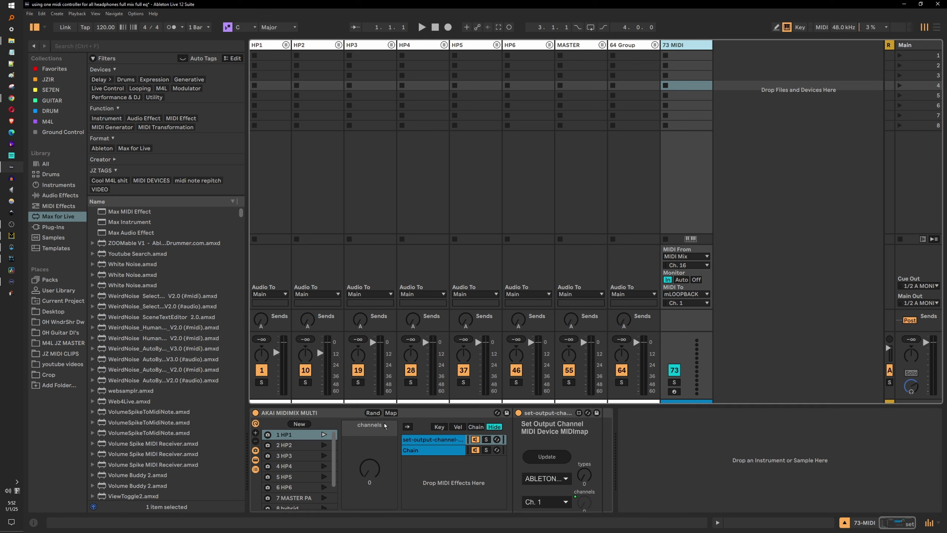
pyautogui.click(365, 430)
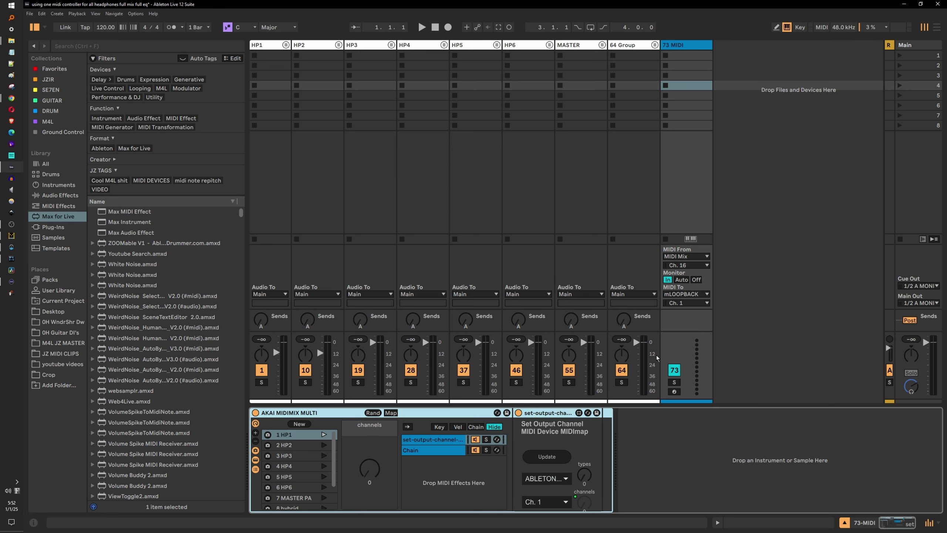
pyautogui.click(689, 303)
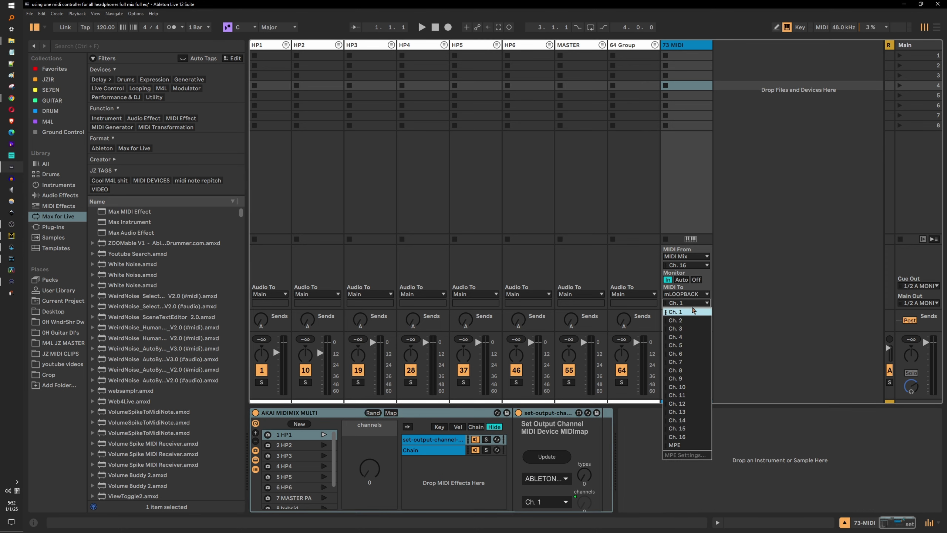
pyautogui.click(693, 305)
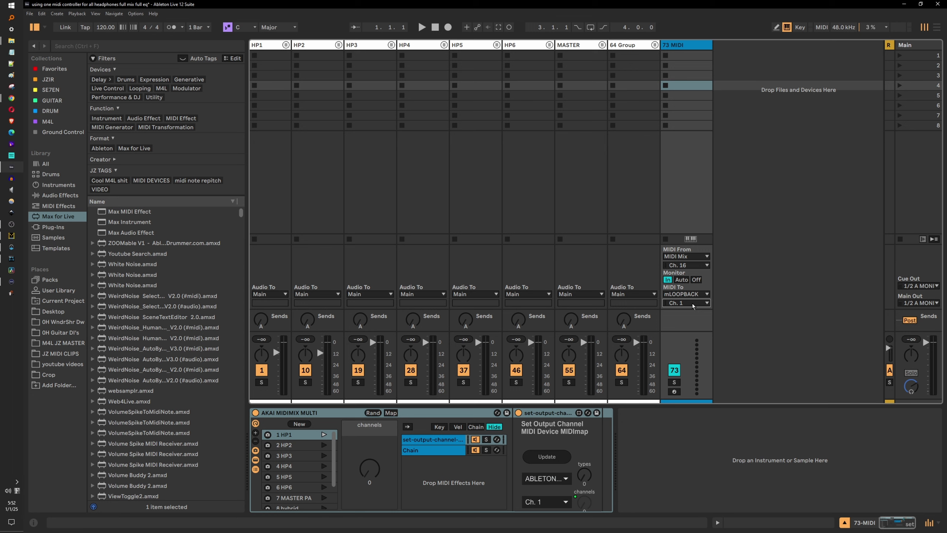
# Step: Recall the HP3 macro variation and slightly adjust the HP2 group's volume fader
pyautogui.click(324, 455)
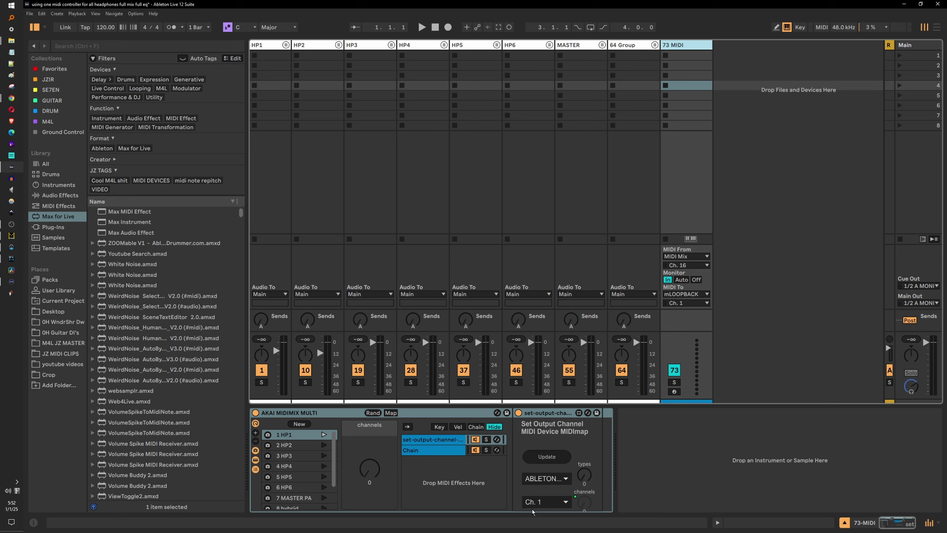
pyautogui.scroll(-1, 542, 508)
pyautogui.moveTo(320, 353)
pyautogui.mouseDown()
pyautogui.moveTo(320, 341)
pyautogui.moveTo(322, 357)
pyautogui.mouseUp()
pyautogui.moveTo(321, 357); pyautogui.dragTo(321, 356)
# Step: Unfold the HP1 group and bring its audio tracks 2 to 9 into view
pyautogui.click(286, 44)
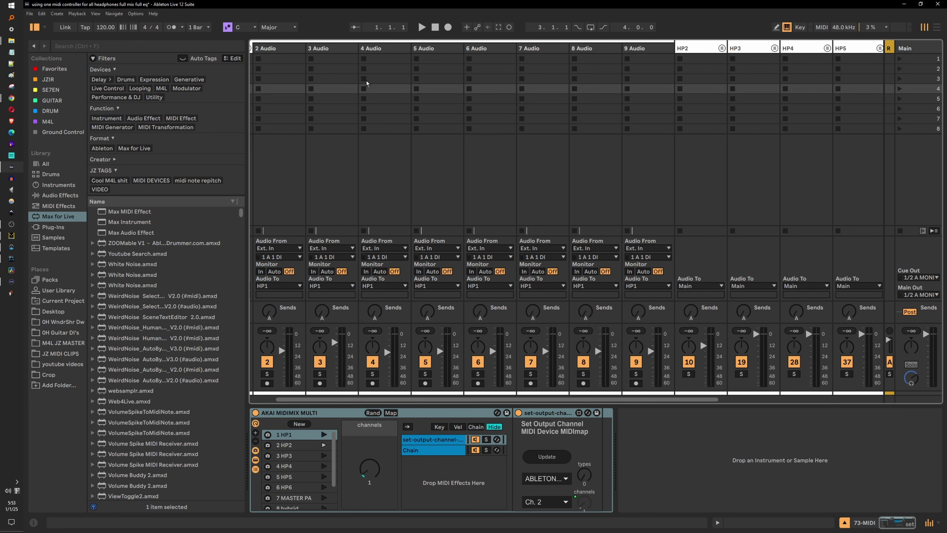
pyautogui.moveTo(562, 400); pyautogui.dragTo(538, 401)
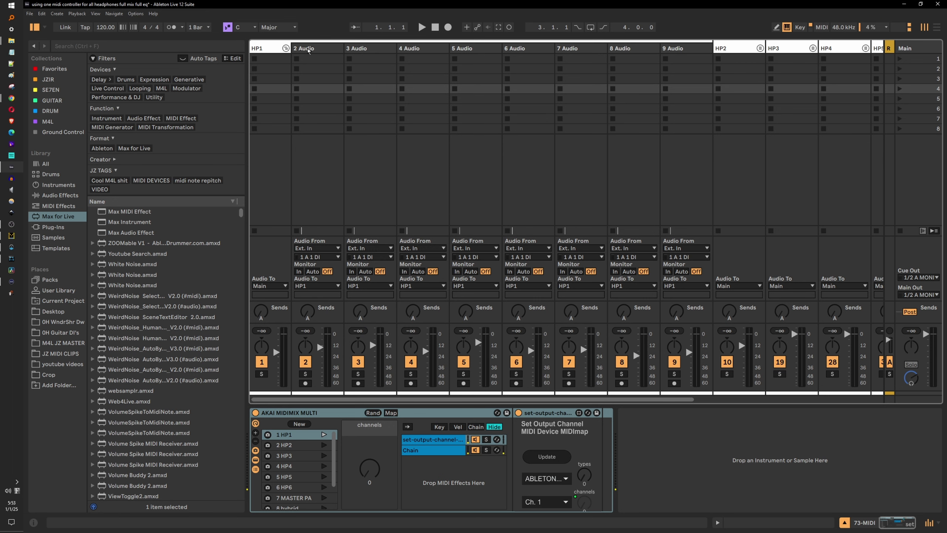
# Step: Fold the HP1 group, then unfold the HP2 group with its audio tracks 11 to 18 and select it
pyautogui.click(286, 48)
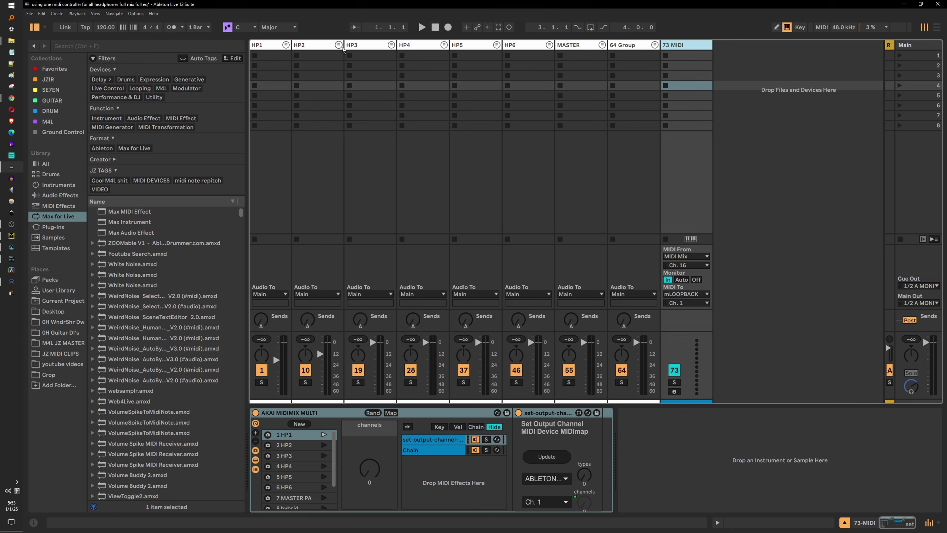
pyautogui.click(338, 45)
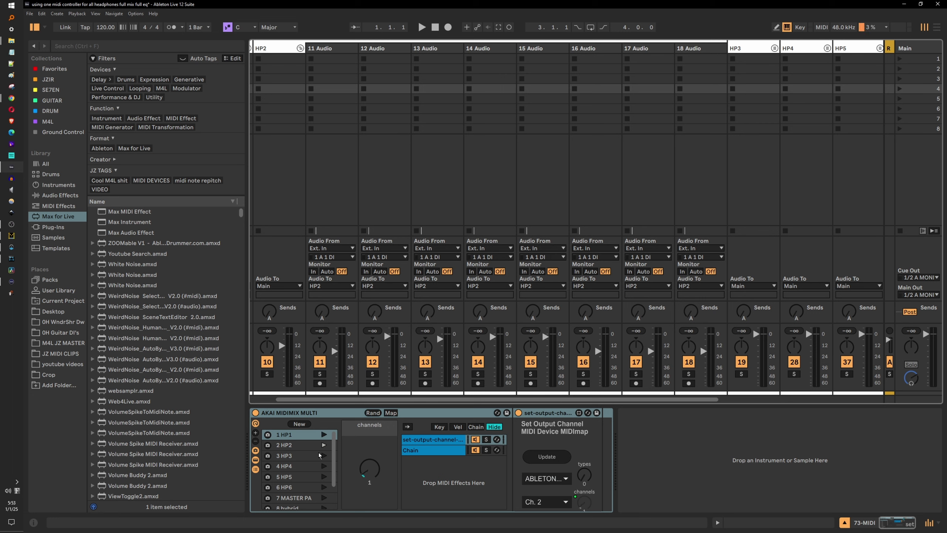
pyautogui.click(284, 54)
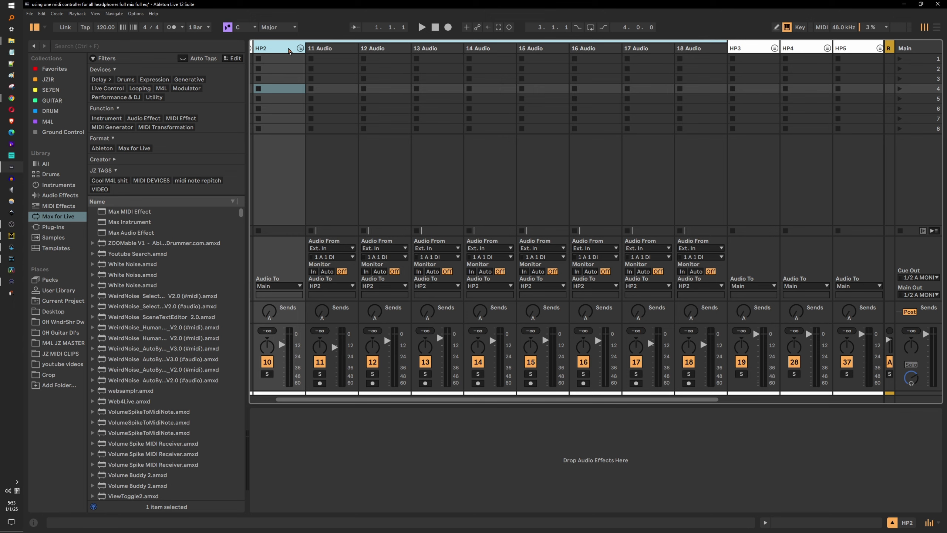
# Step: Open the Link, Tempo & MIDI settings and look through the control surface options for the first MIDI slot
pyautogui.click(135, 13)
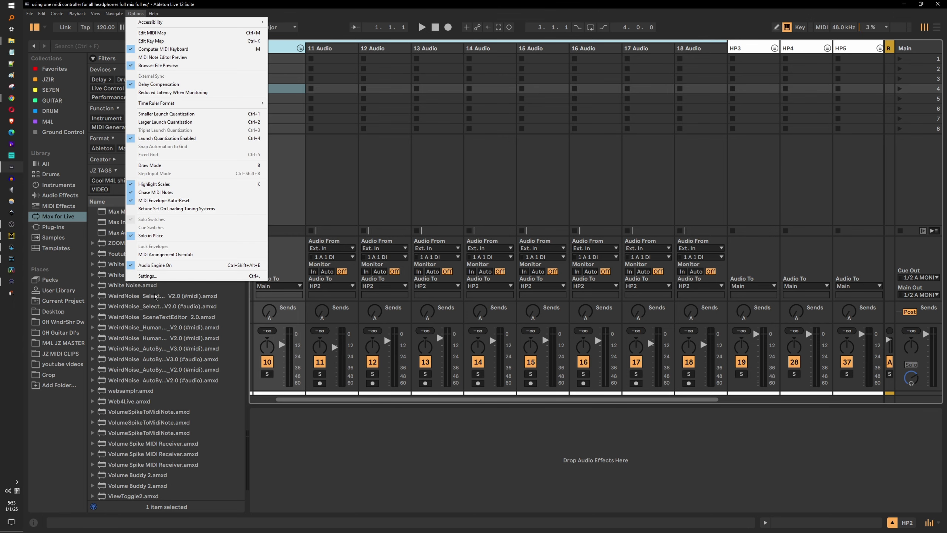
pyautogui.click(149, 275)
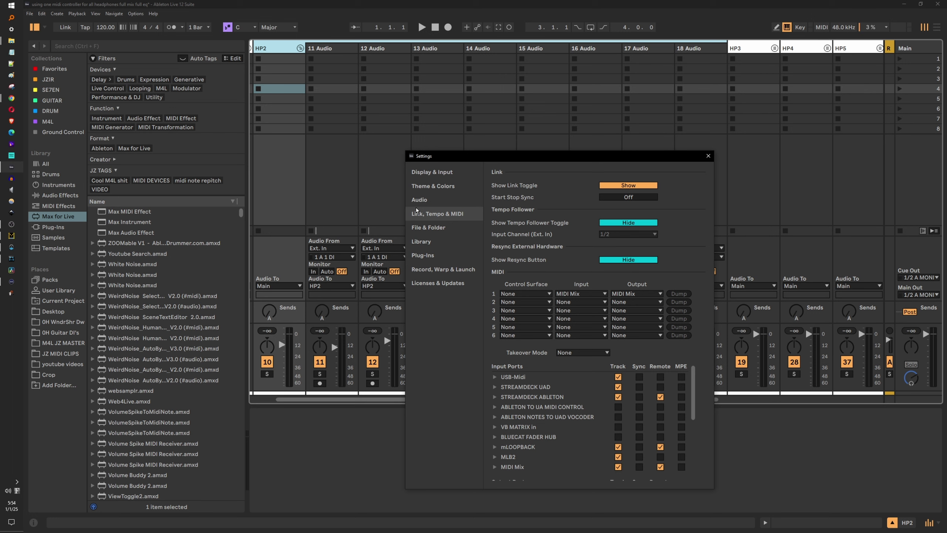
pyautogui.click(542, 297)
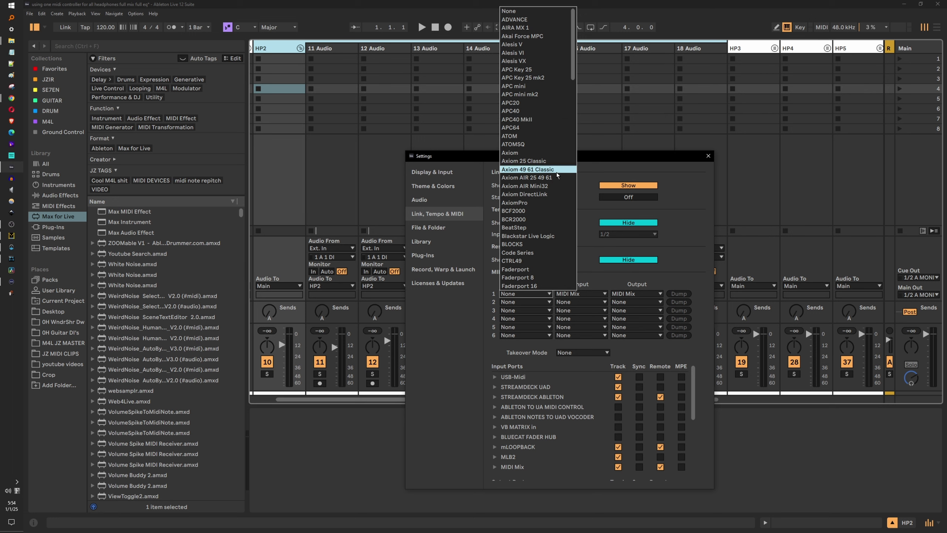
# Step: Switch to Everything, search for "axiom 49", sort the results by path, and return to the Live settings
pyautogui.click(11, 18)
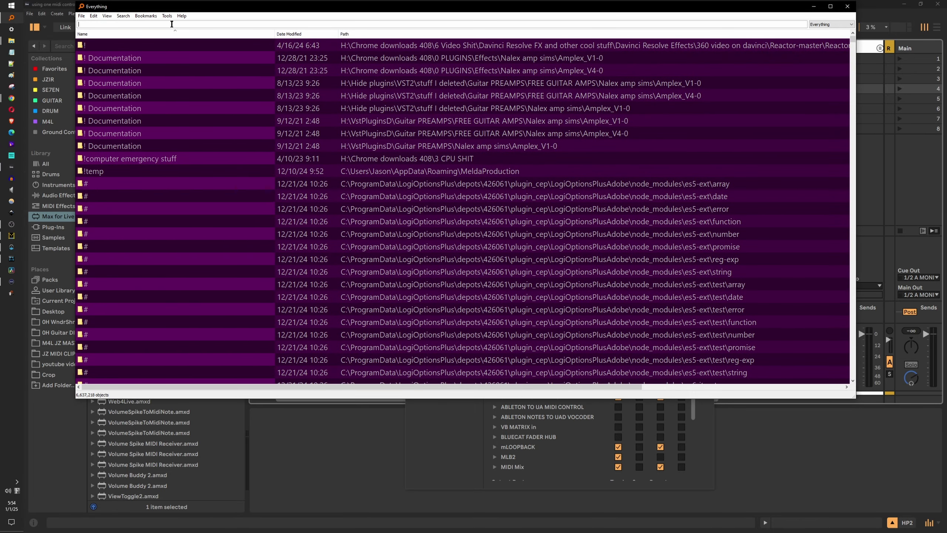
pyautogui.write('ax')
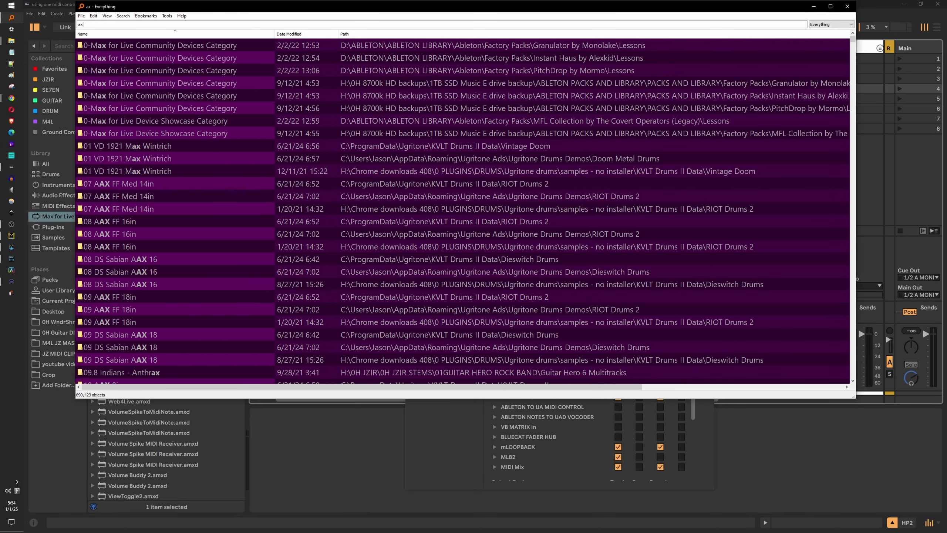
pyautogui.write('iom 48')
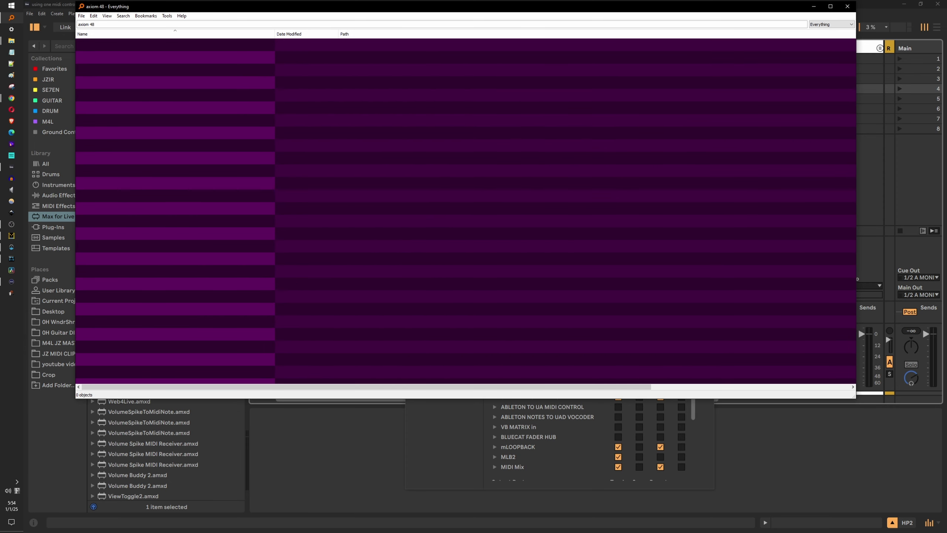
pyautogui.press('BackSpace')
pyautogui.write('9')
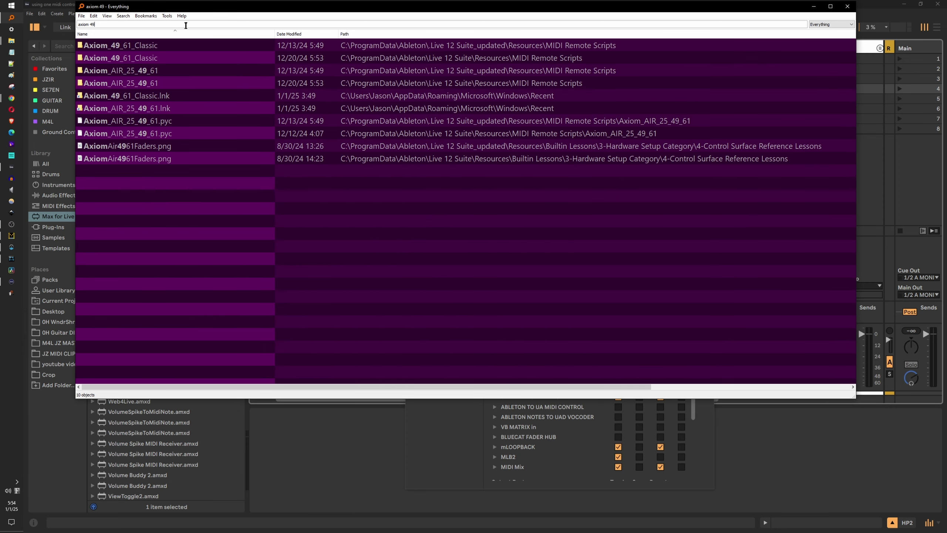
pyautogui.click(414, 36)
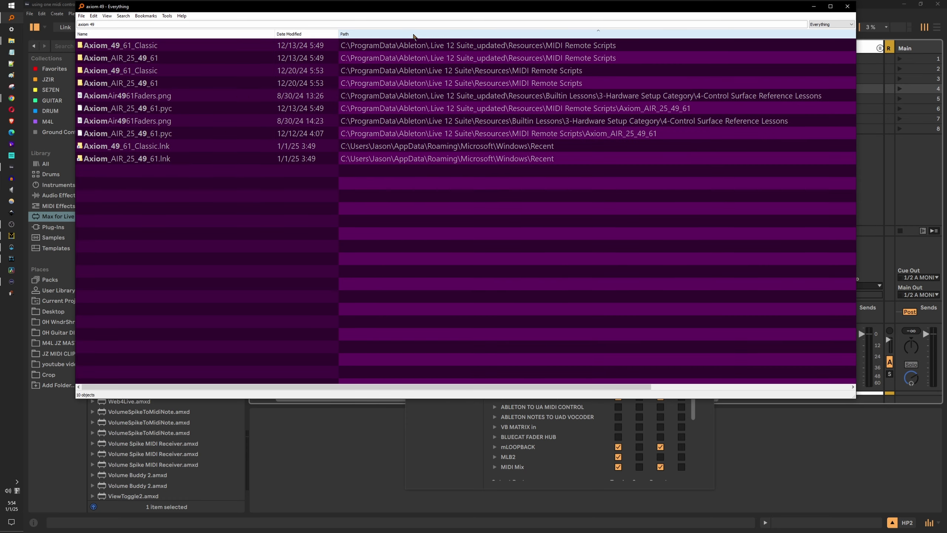
pyautogui.click(502, 70)
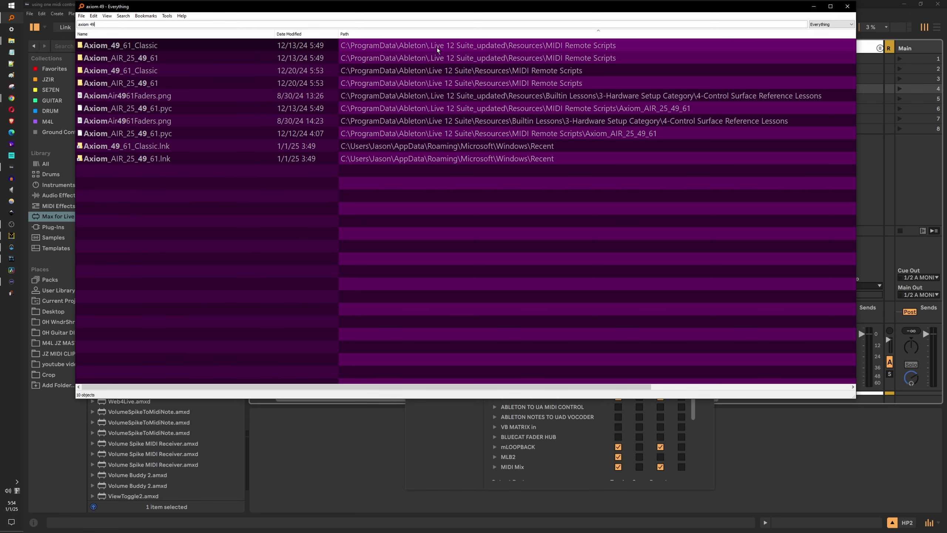
pyautogui.click(468, 434)
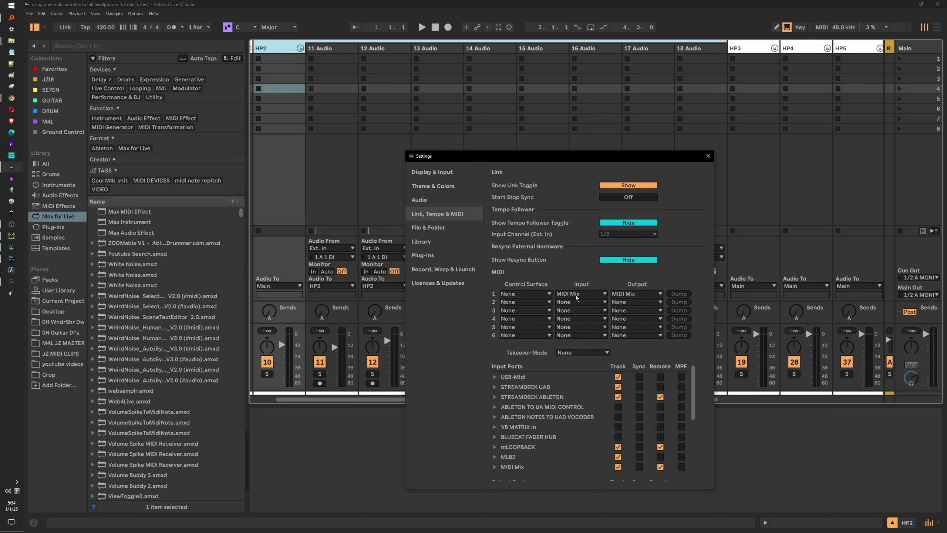
# Step: Browse further down the first slot's control surface options without choosing one, and close the settings
pyautogui.click(549, 295)
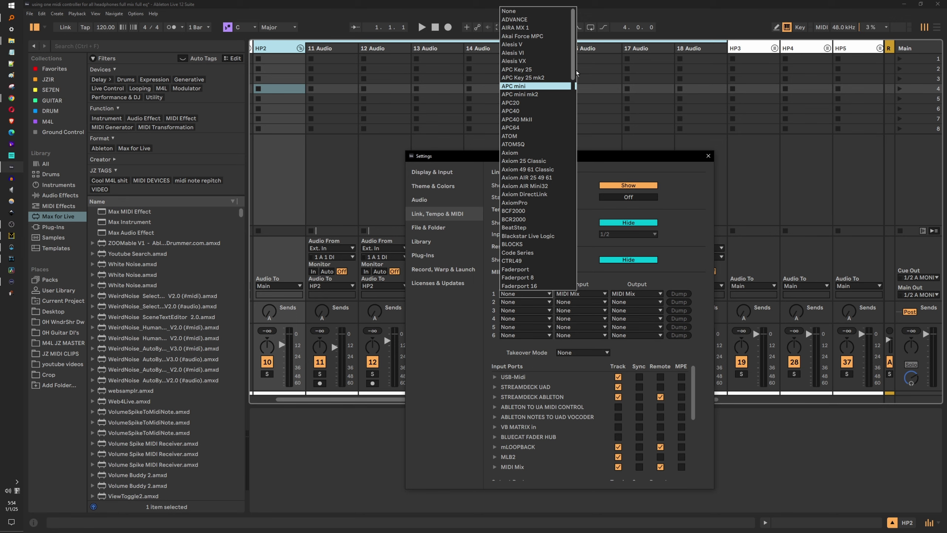
pyautogui.moveTo(572, 71); pyautogui.dragTo(574, 96)
pyautogui.click(463, 378)
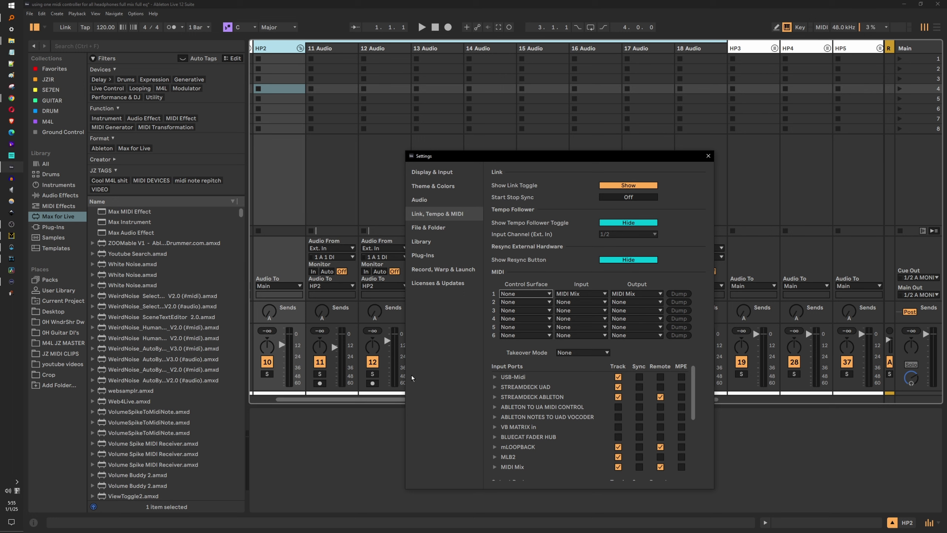
pyautogui.click(708, 156)
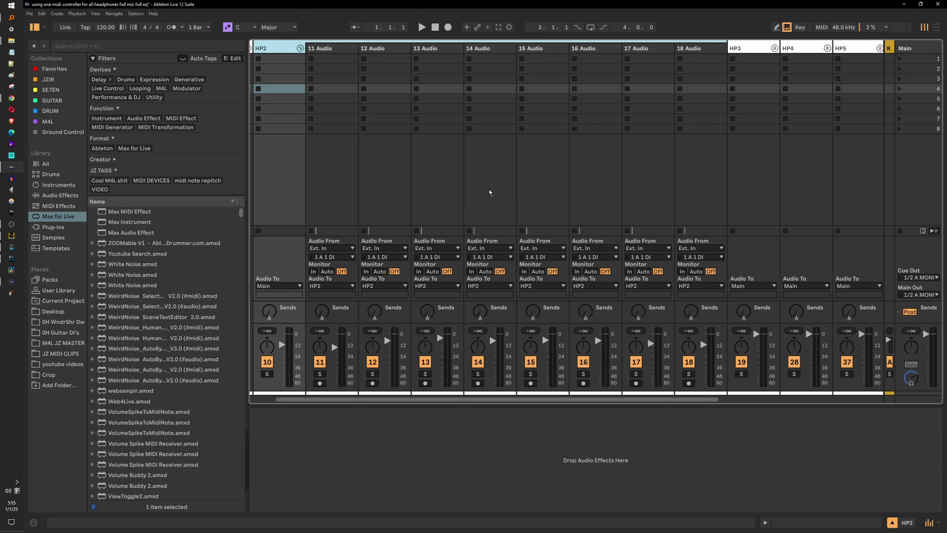
# Step: Fold the HP2 group and select the HP4, MASTER and 64 Group tracks in turn
pyautogui.click(300, 48)
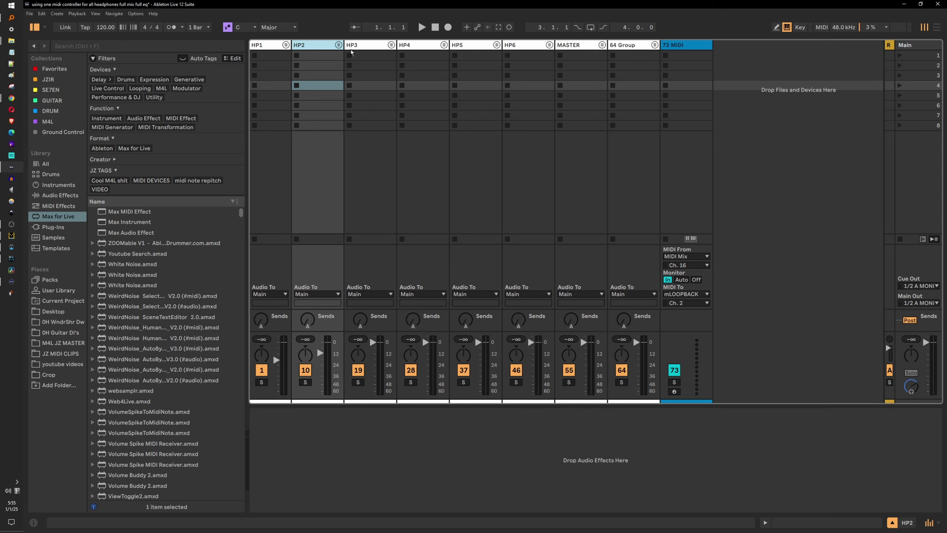
pyautogui.click(414, 48)
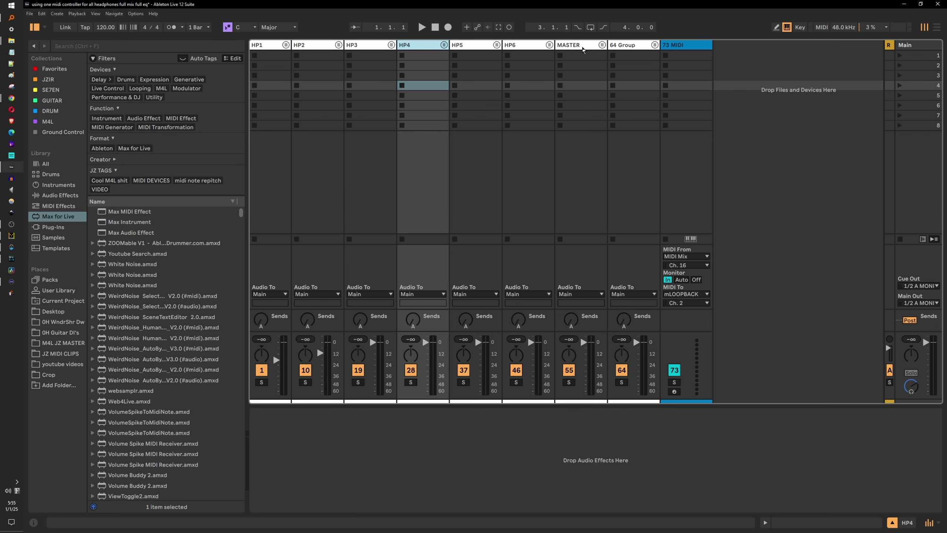
pyautogui.click(583, 49)
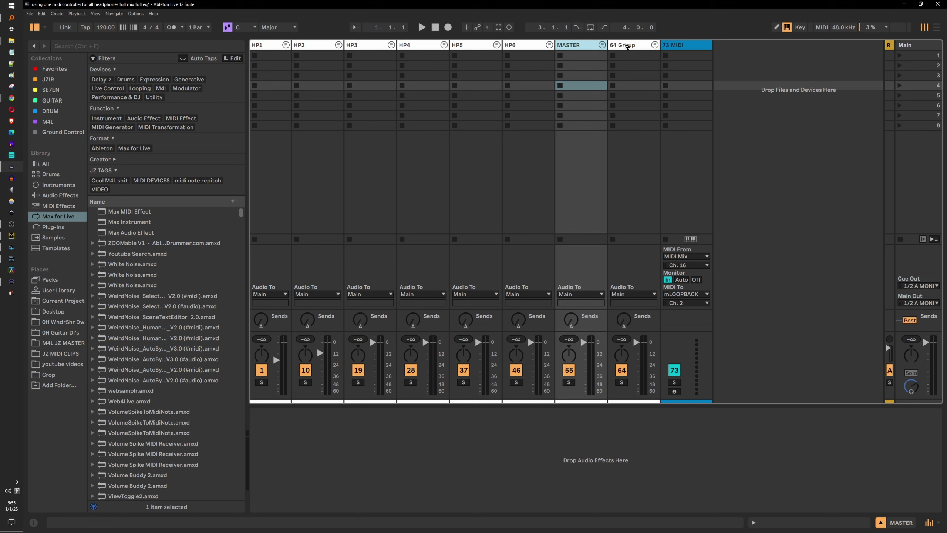
pyautogui.click(626, 49)
pyautogui.click(655, 45)
pyautogui.click(655, 48)
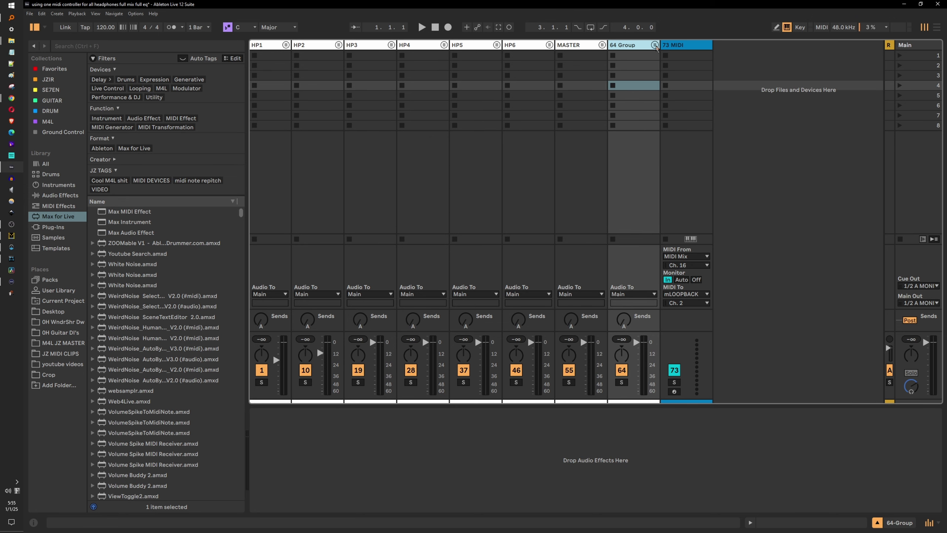
# Step: Select the 73 MIDI track and recall the 8 hybrid macro variation in its AKAI MIDIMIX MULTI rack
pyautogui.click(675, 47)
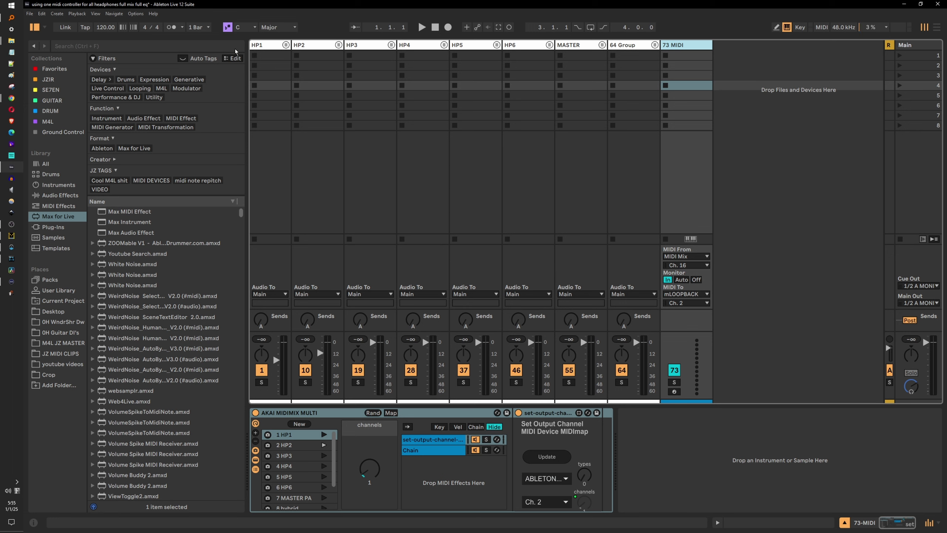
pyautogui.click(687, 181)
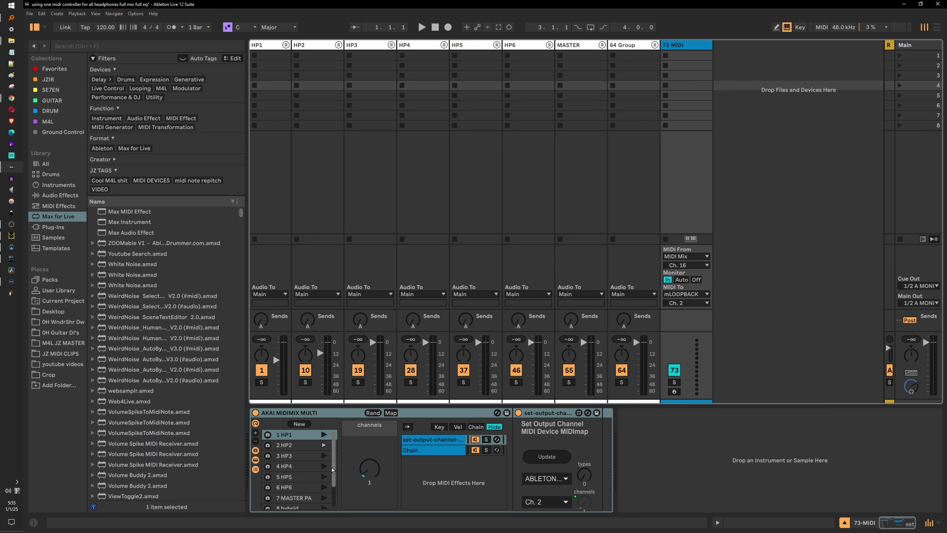
pyautogui.moveTo(334, 458); pyautogui.dragTo(298, 508)
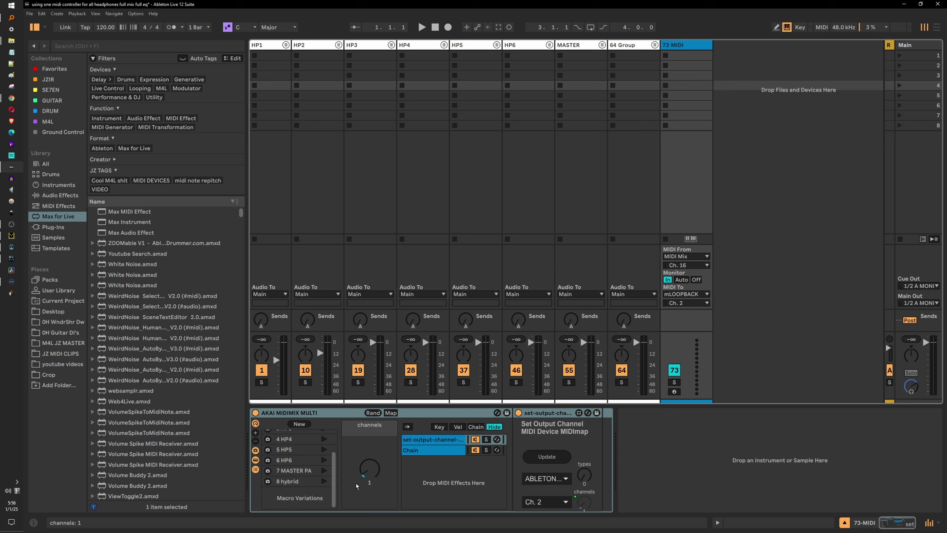
pyautogui.click(283, 483)
pyautogui.click(324, 482)
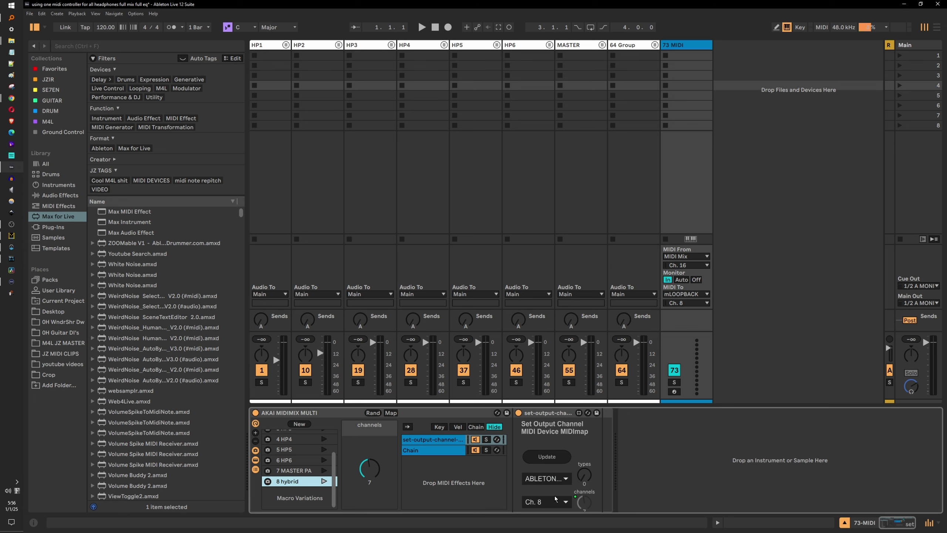
# Step: Set the rack's channels macro to 8 and store it as a new macro variation
pyautogui.click(365, 472)
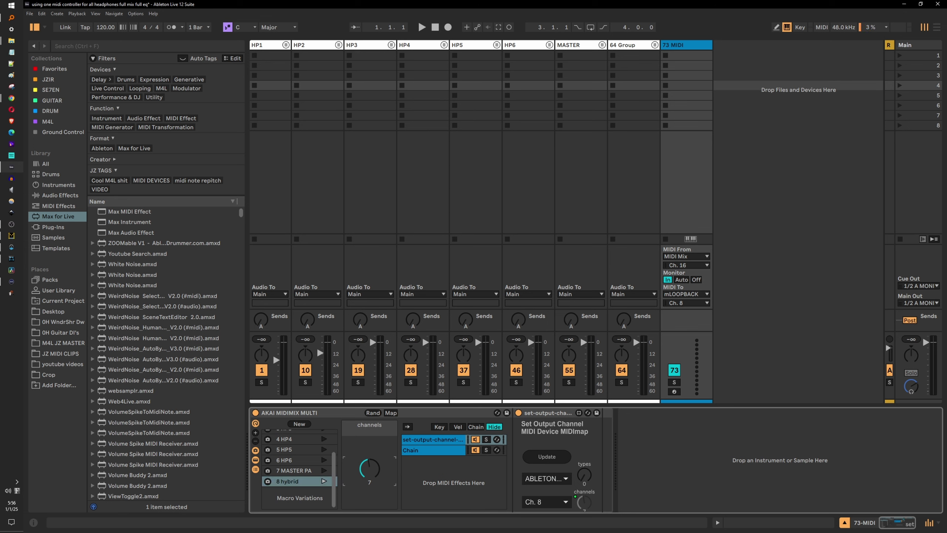
pyautogui.press('Up')
pyautogui.click(296, 425)
pyautogui.click(289, 493)
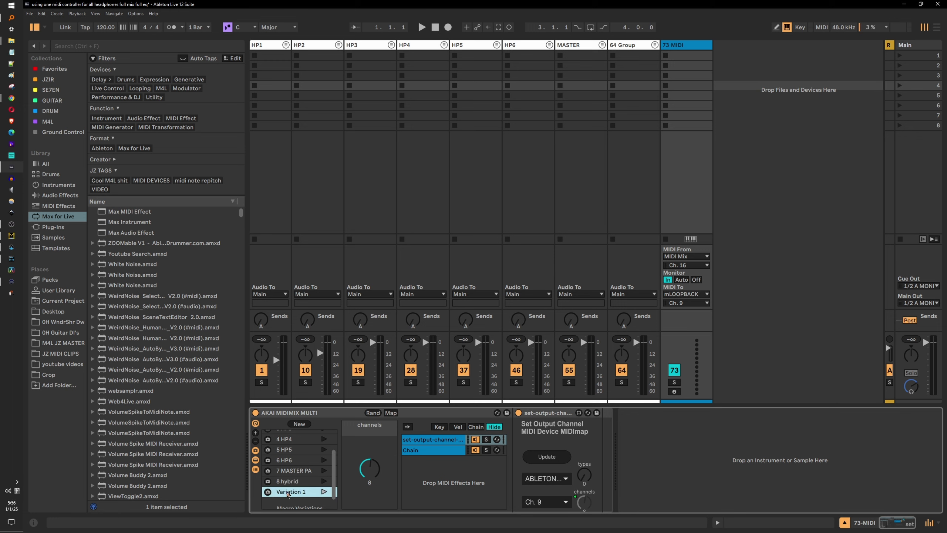
# Step: Try out renaming the newly stored variation, and delete that variation from the rack
pyautogui.hotkey('ctrl', 'r')
pyautogui.write('demooo')
pyautogui.press('BackSpace')
pyautogui.press('BackSpace')
pyautogui.press('BackSpace')
pyautogui.press('BackSpace')
pyautogui.press('BackSpace')
pyautogui.rightClick(300, 496)
pyautogui.click(323, 500)
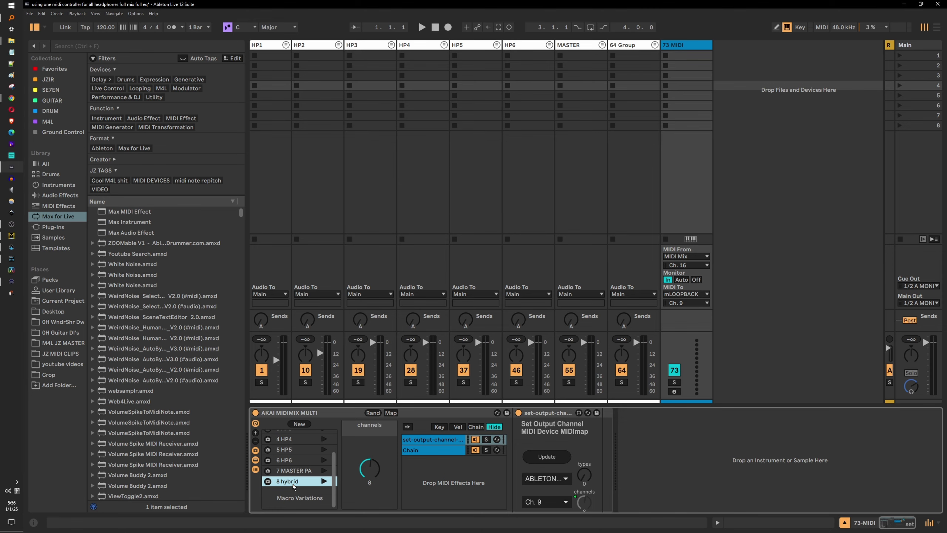
# Step: In MIDI mapping mode, delete the channel 16 Note G#-2 recall mapping of the 8 hybrid variation and select that variation for mapping
pyautogui.hotkey('ctrl', 'm')
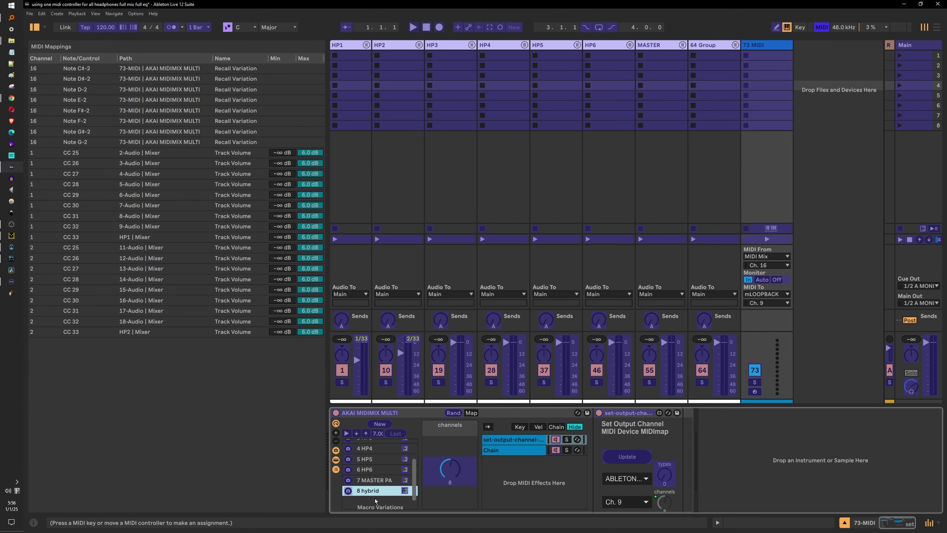
pyautogui.click(406, 491)
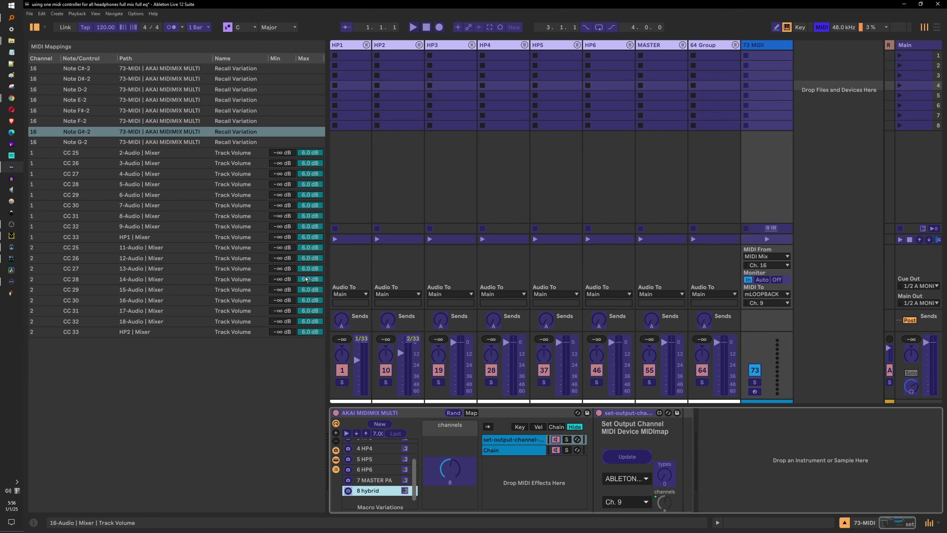
pyautogui.click(151, 134)
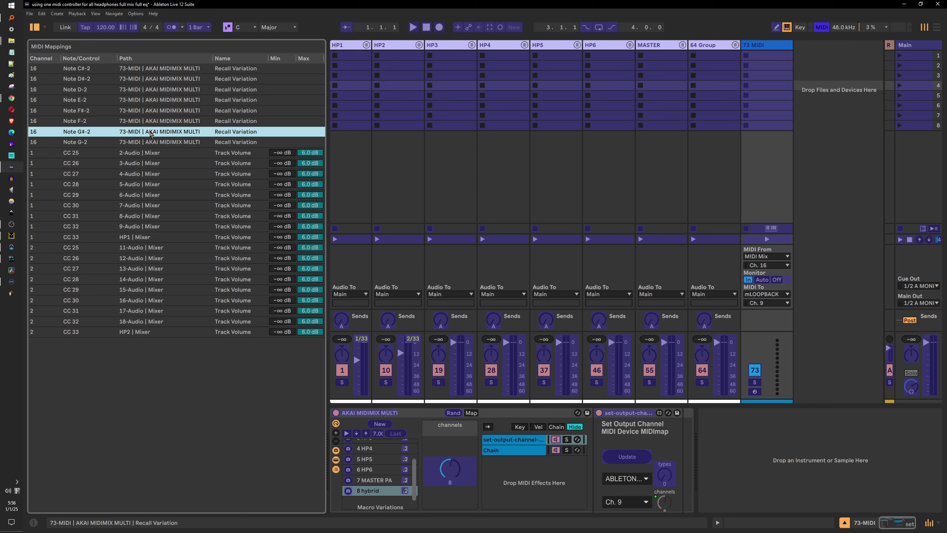
pyautogui.press('Delete')
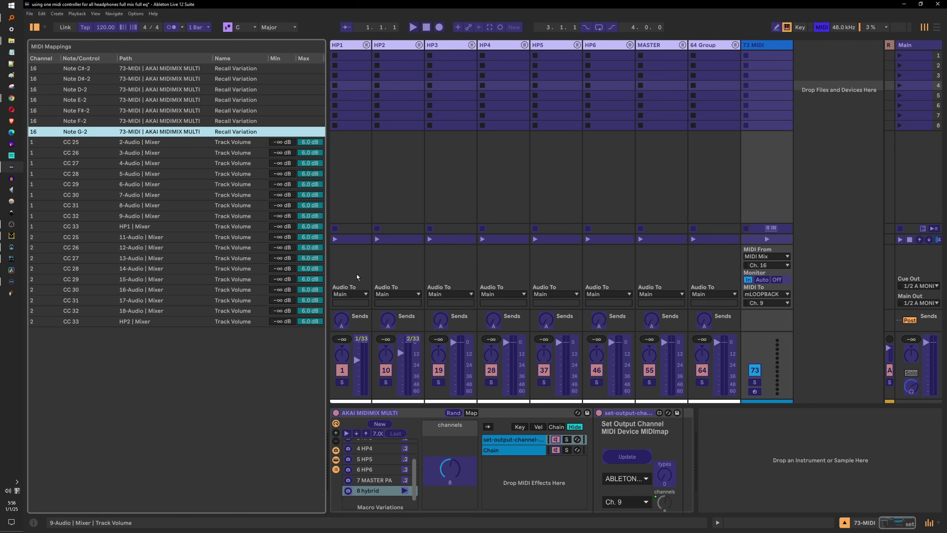
pyautogui.click(393, 495)
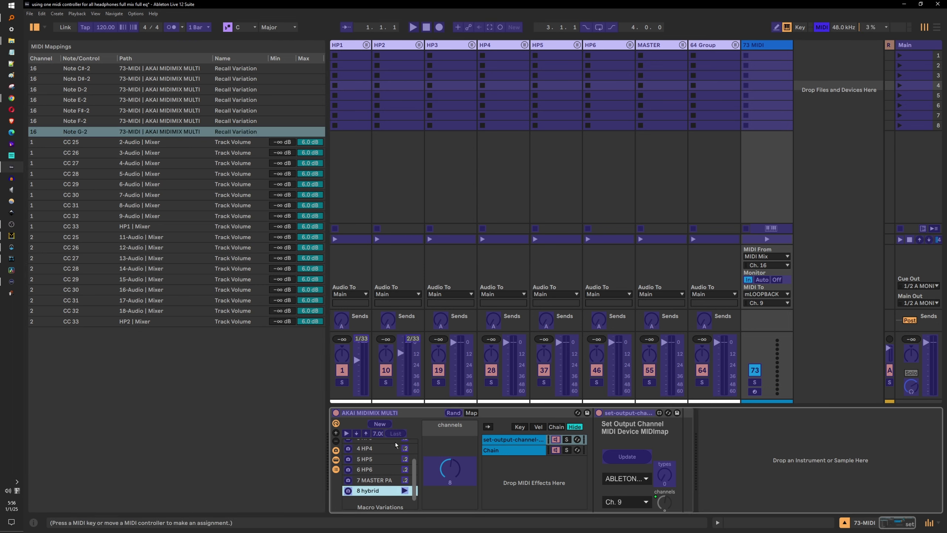
pyautogui.hotkey('ctrl', 'm')
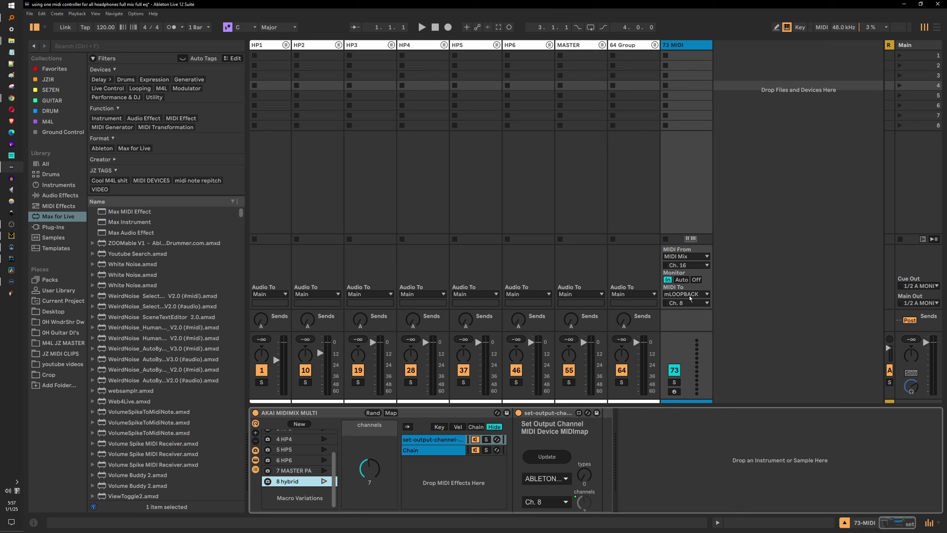
# Step: Recall the HP4 macro variation and open the Link, Tempo & MIDI settings
pyautogui.click(324, 438)
pyautogui.click(136, 13)
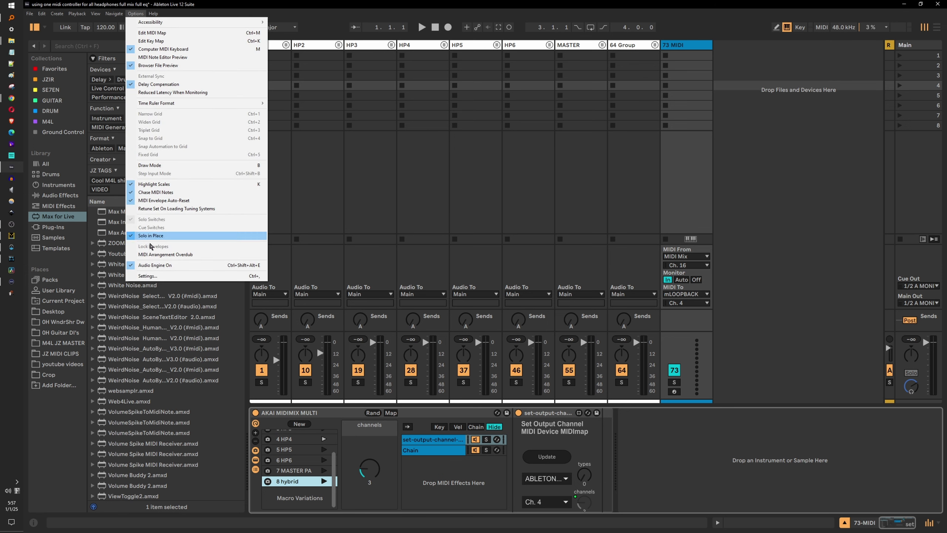
pyautogui.click(157, 278)
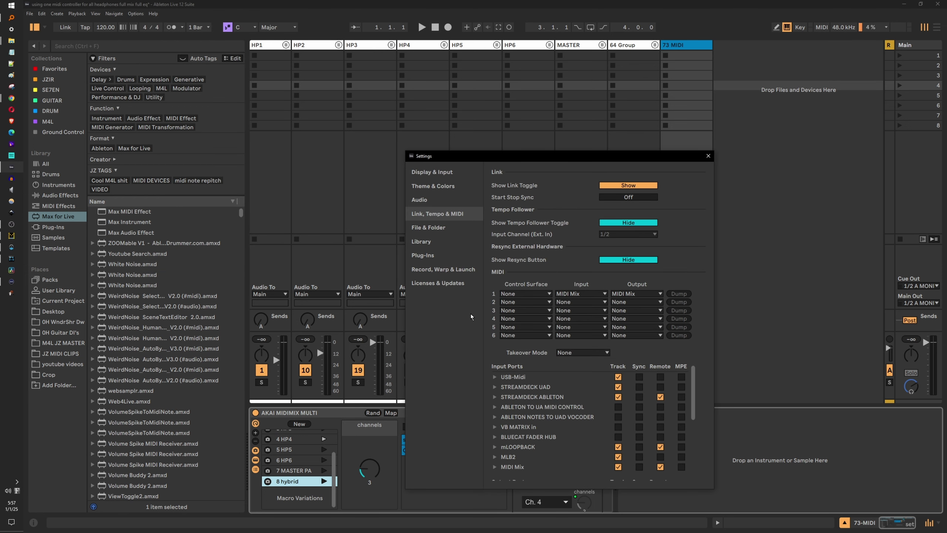
# Step: Examine the Track and Remote settings of the MIDI Mix and mLOOPBACK input ports, and close the settings
pyautogui.scroll(-3, 529, 384)
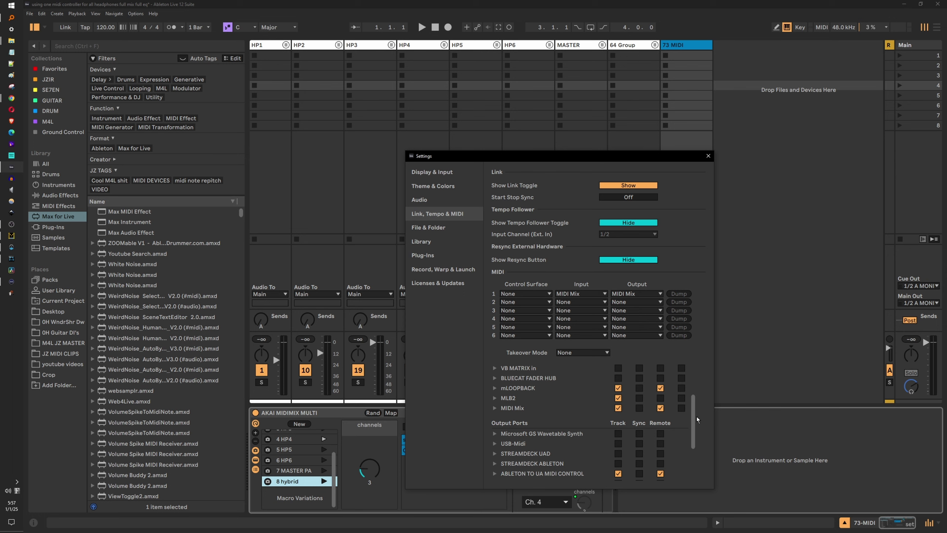
pyautogui.scroll(3, 698, 387)
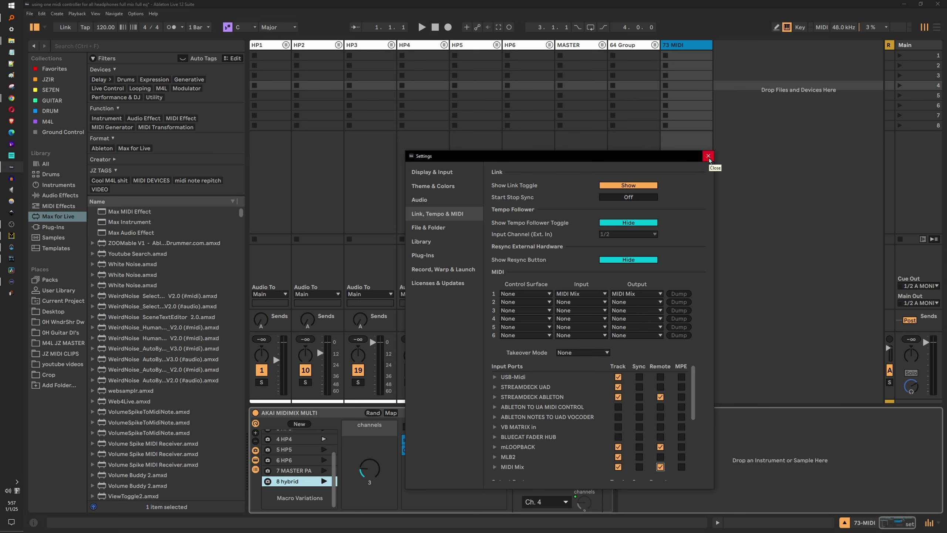
pyautogui.click(708, 157)
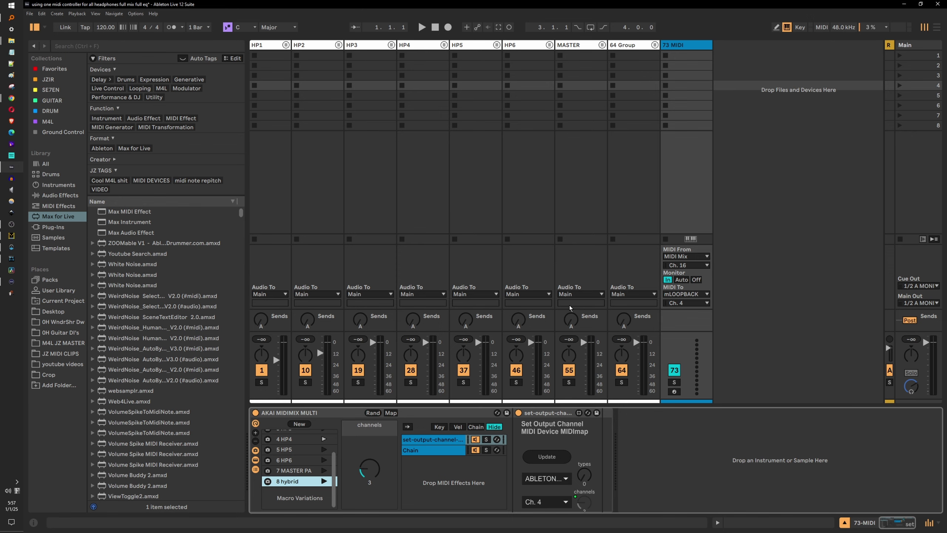
# Step: Map the recall of the 8 hybrid variation to channel 16 Note G#-2 and leave MIDI mapping mode
pyautogui.hotkey('ctrl', 'm')
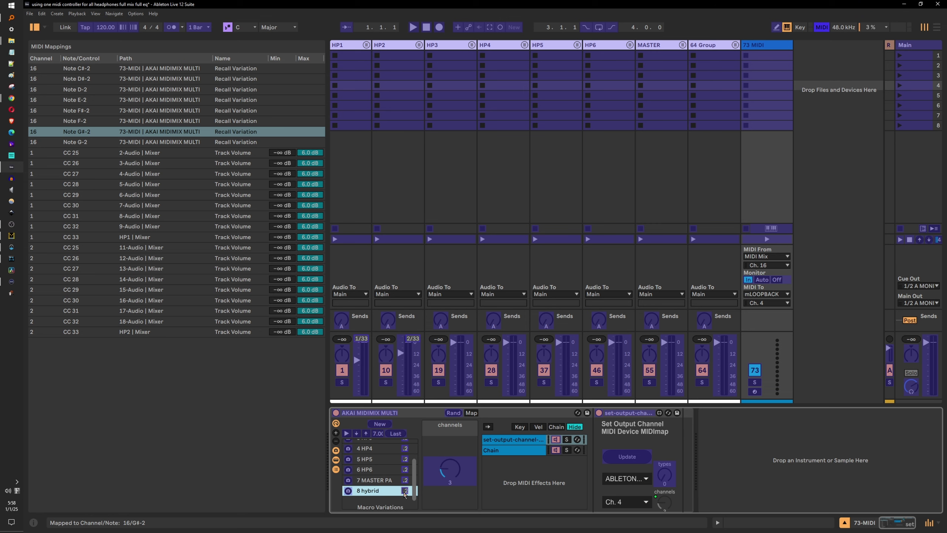
pyautogui.click(821, 27)
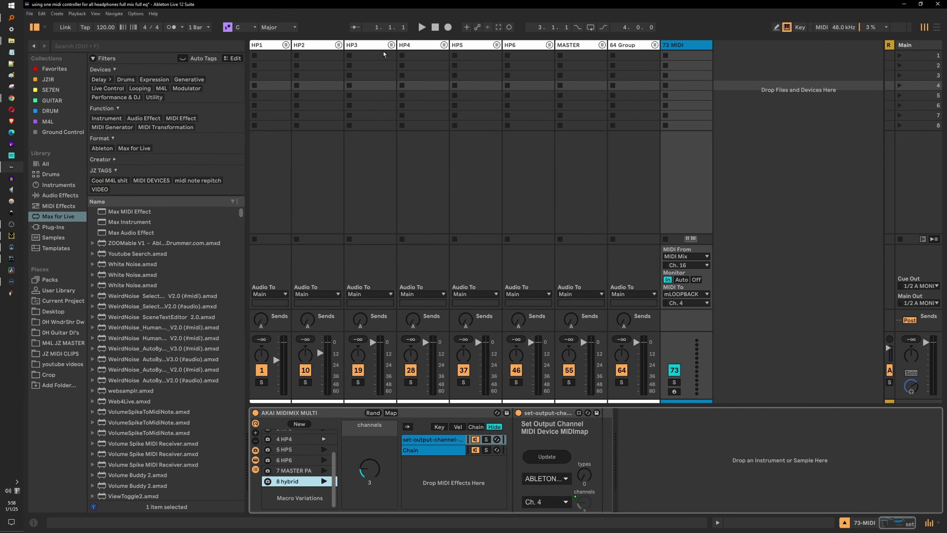
# Step: Rename the 64 Group track as ch8 demo and unfold it to show its audio tracks
pyautogui.click(631, 47)
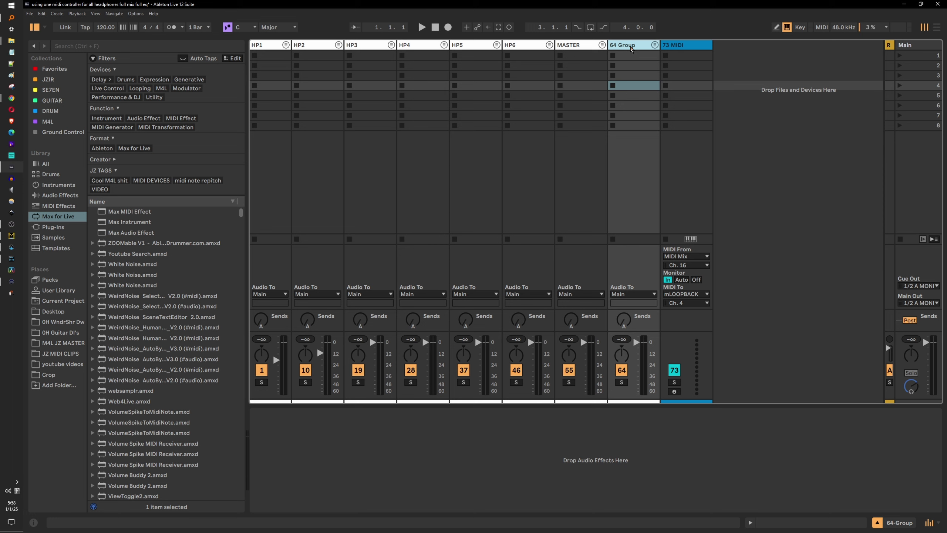
pyautogui.hotkey('ctrl', 'r')
pyautogui.write('ch8 demo')
pyautogui.press('Return')
pyautogui.click(654, 45)
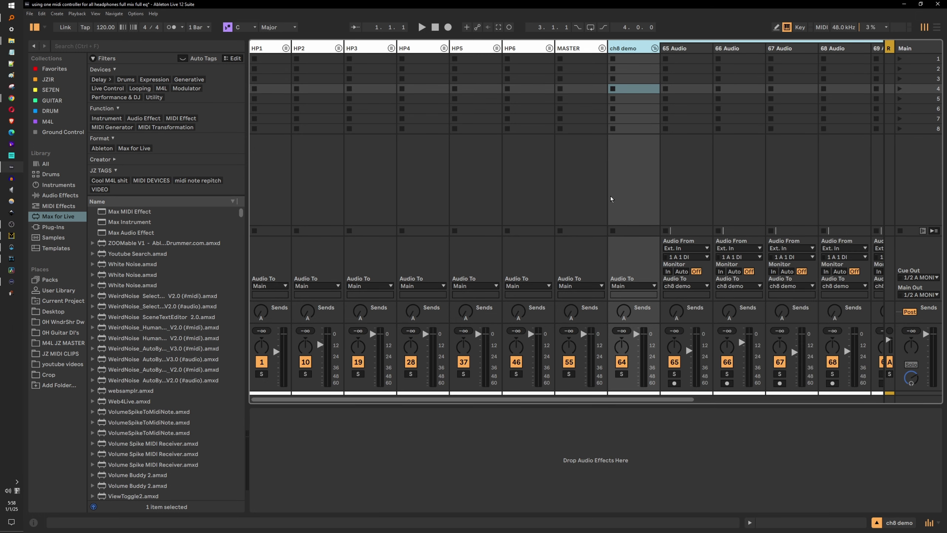
pyautogui.moveTo(562, 399); pyautogui.dragTo(695, 417)
pyautogui.hotkey('ctrl', 'shift', 't')
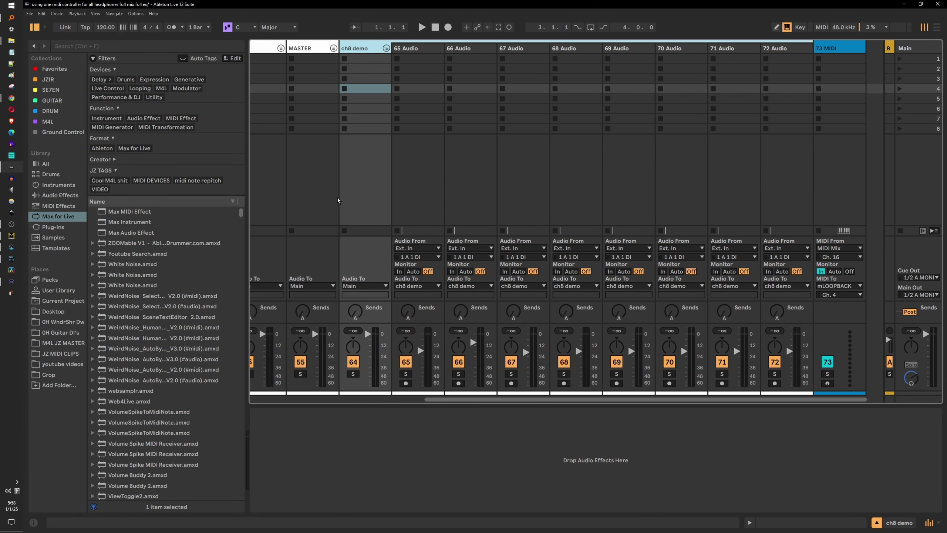
# Step: Turn off Remote for the MIDI Mix input port in the MIDI settings and close the settings
pyautogui.click(135, 13)
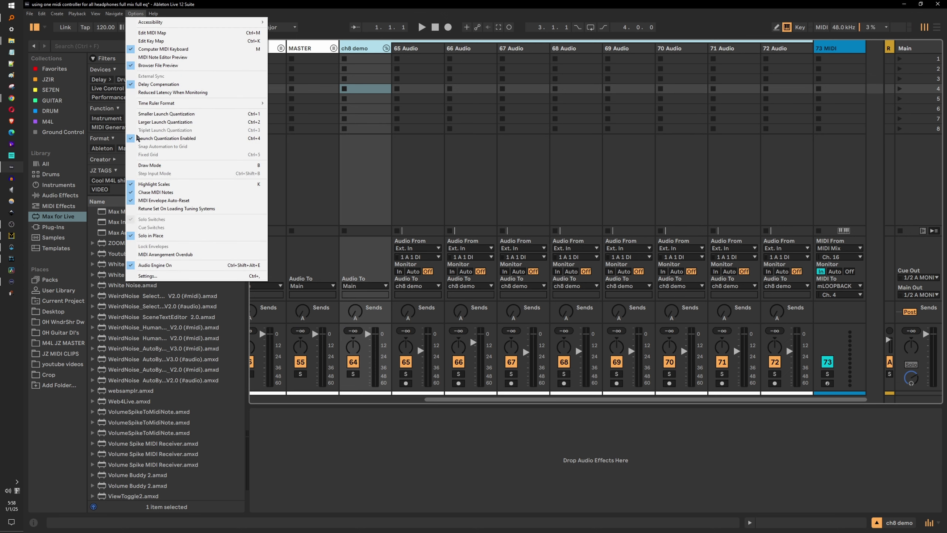
pyautogui.click(145, 276)
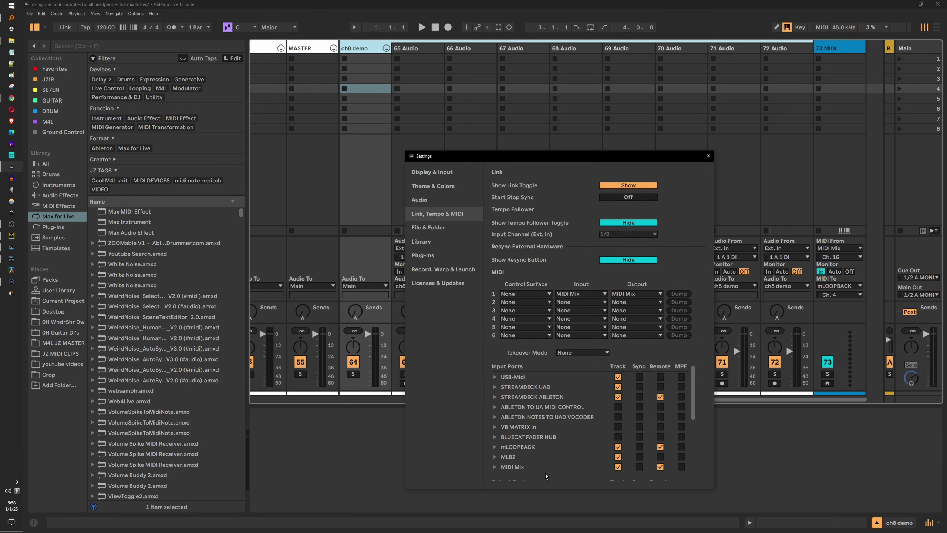
pyautogui.click(659, 467)
pyautogui.click(708, 156)
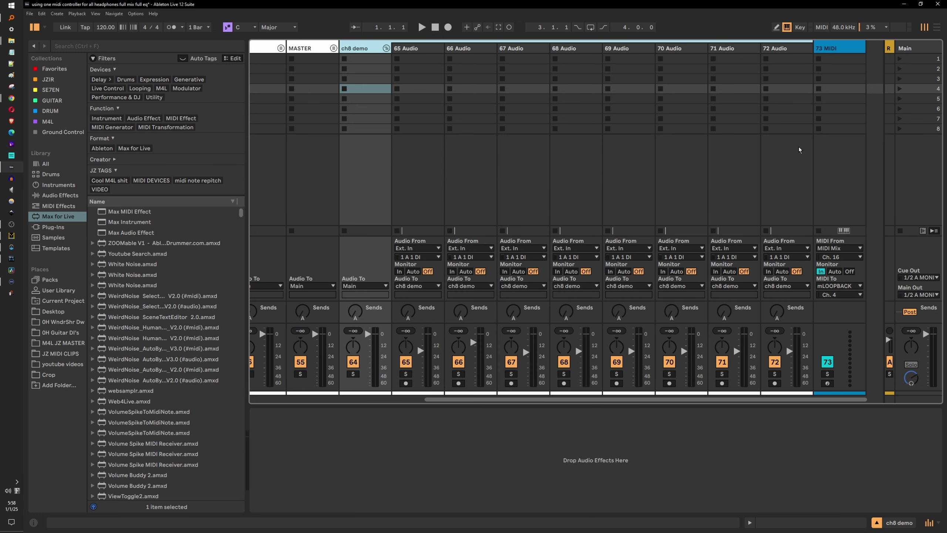
# Step: Select the 73 MIDI track and review the mLOOPBACK and MIDI Mix input ports in the MIDI settings
pyautogui.click(831, 47)
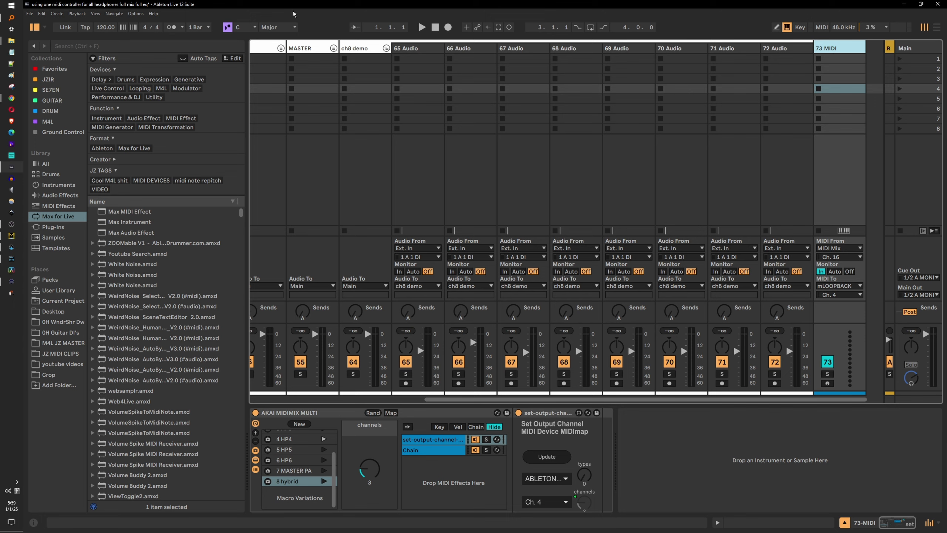
pyautogui.click(136, 14)
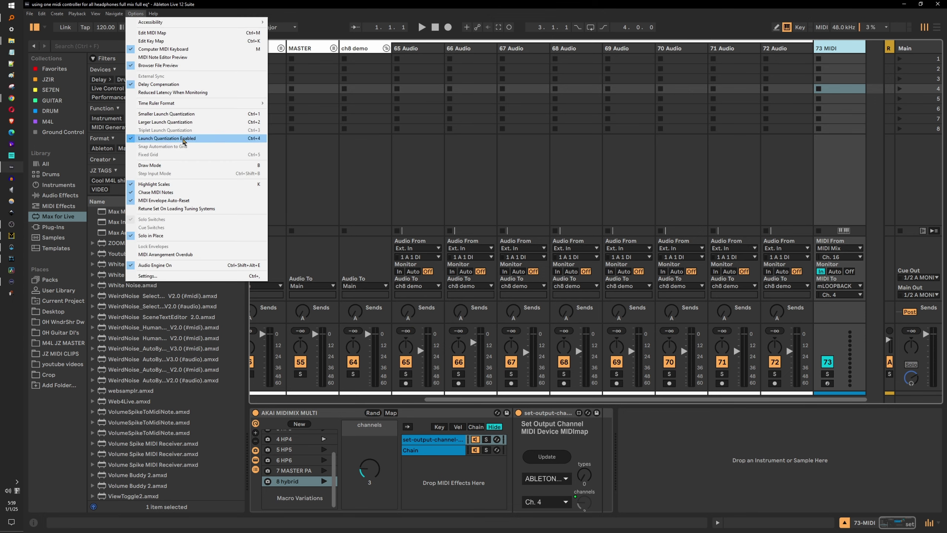
pyautogui.click(169, 276)
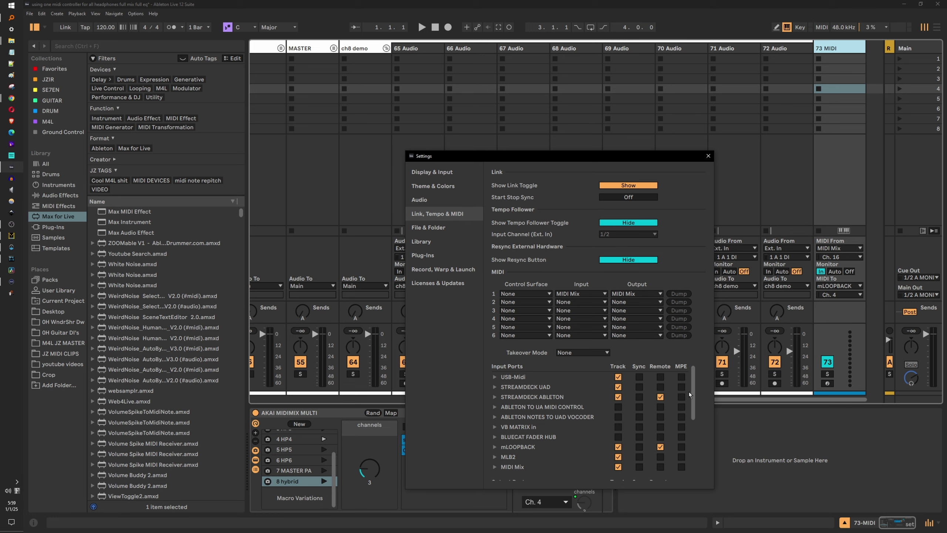
pyautogui.moveTo(695, 388); pyautogui.dragTo(694, 409)
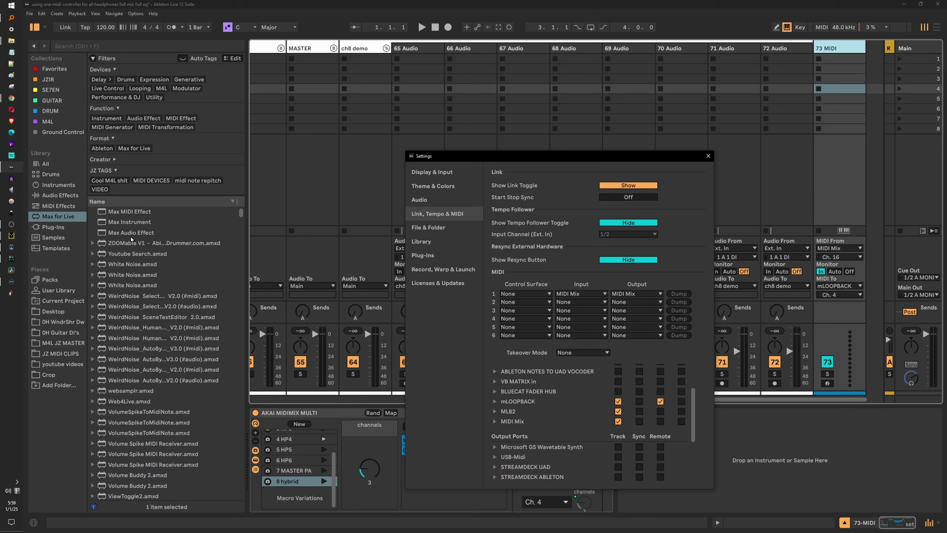
# Step: Switch to loopMIDI to inspect the mLOOPBACK virtual port, and close both loopMIDI and the settings
pyautogui.click(20, 482)
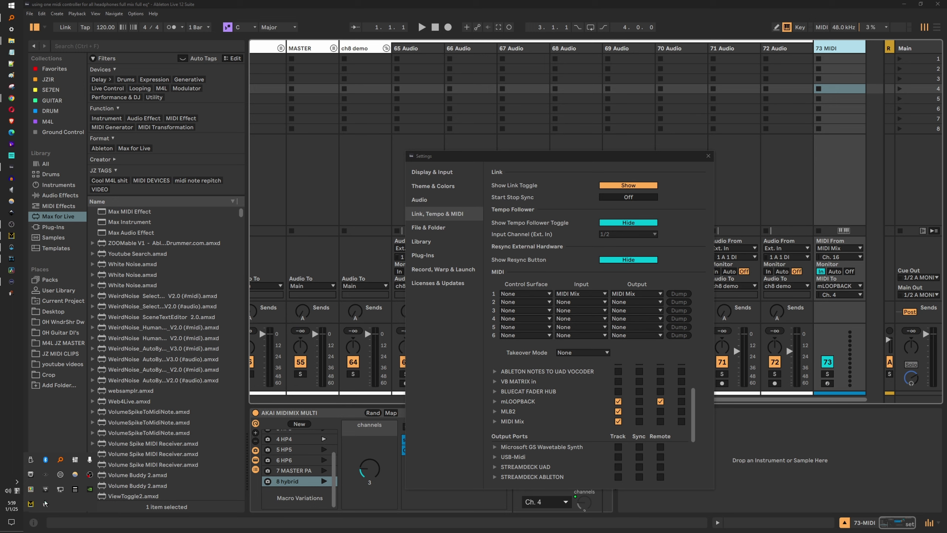
pyautogui.click(31, 475)
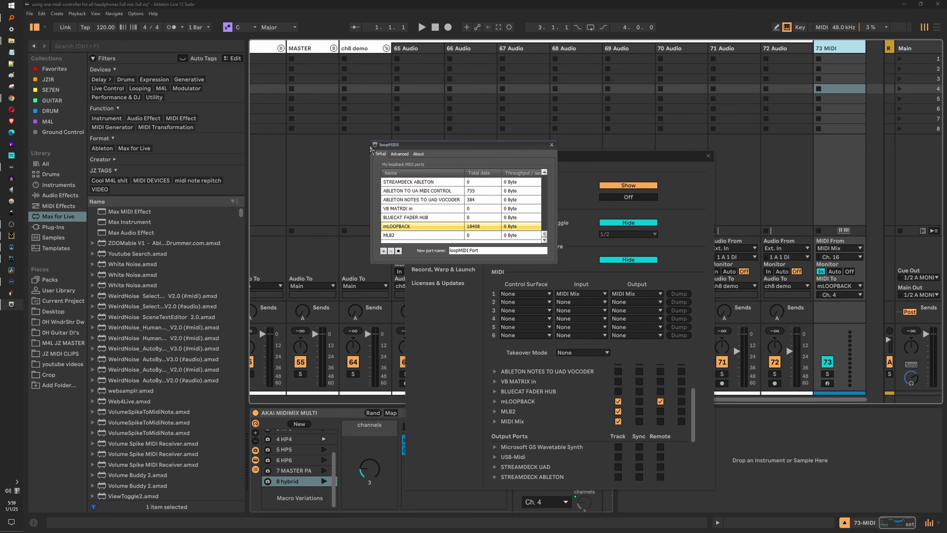
pyautogui.moveTo(472, 149); pyautogui.dragTo(266, 145)
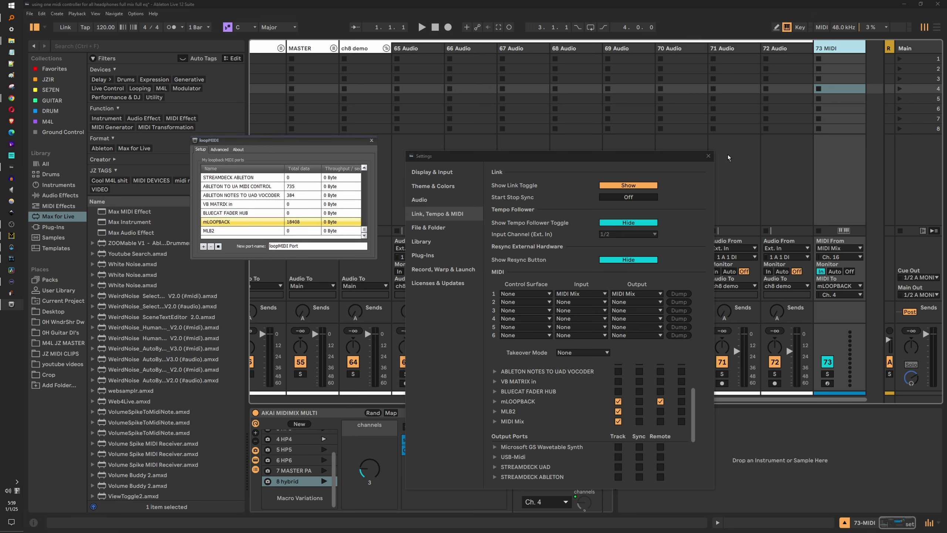
pyautogui.click(372, 140)
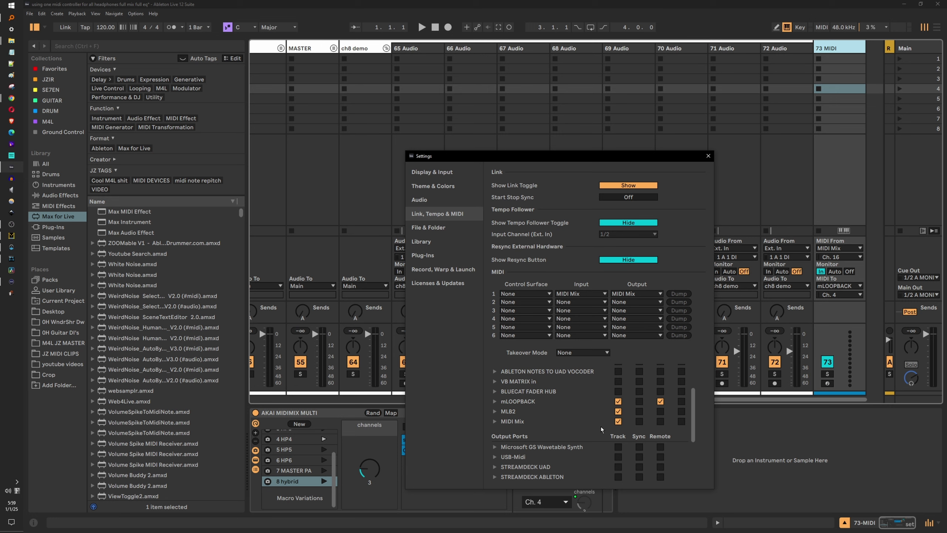
pyautogui.scroll(3, 697, 381)
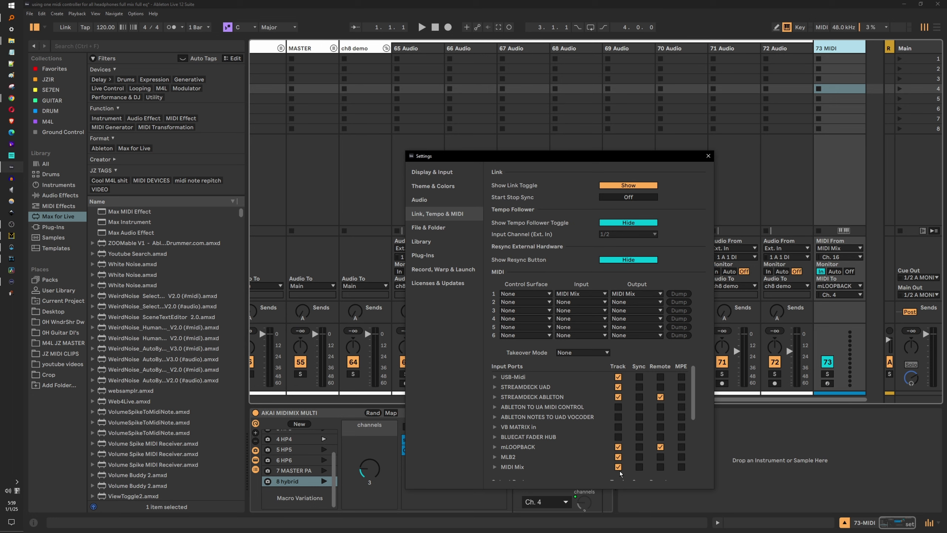
pyautogui.click(709, 156)
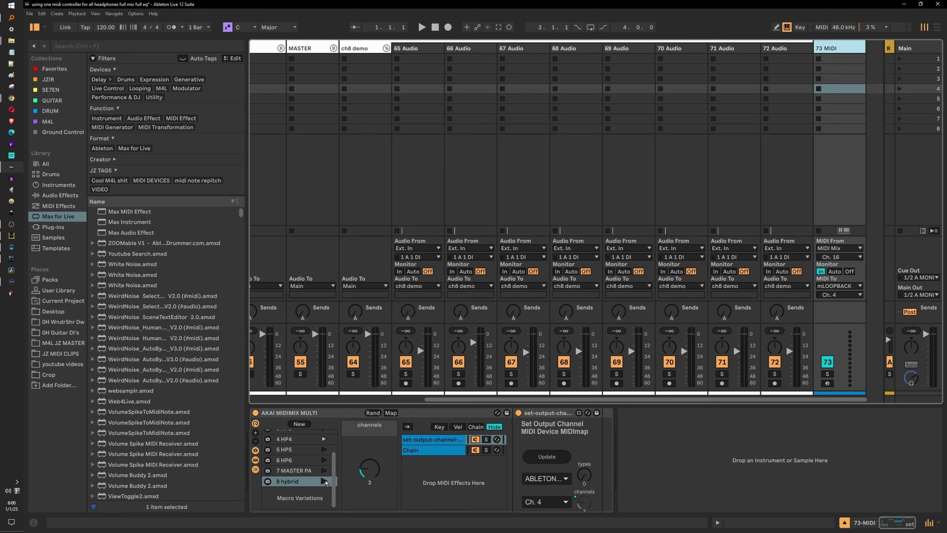
# Step: Recall the 8 hybrid macro variation in the AKAI MIDIMIX MULTI rack and select the set-output-channel device
pyautogui.click(324, 481)
pyautogui.click(554, 424)
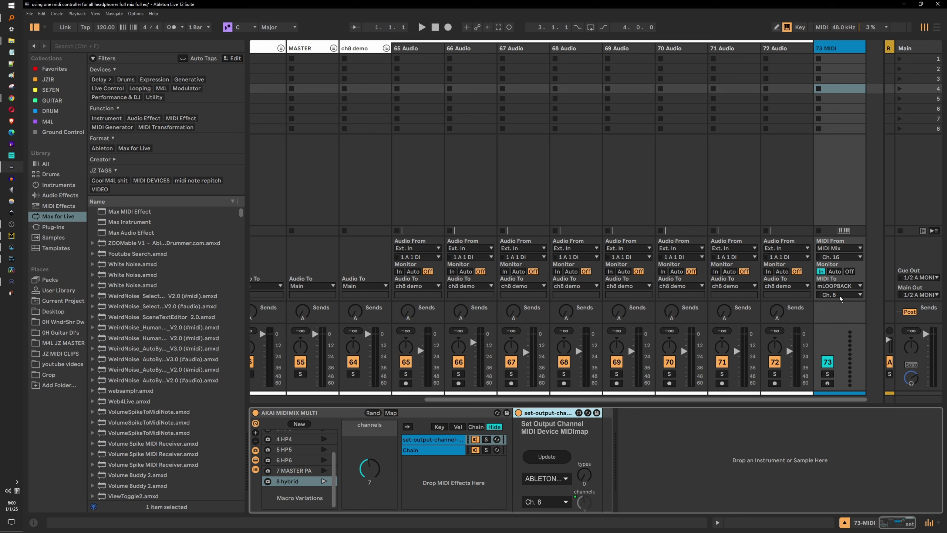
# Step: Reopen the MIDI settings and examine the mLOOPBACK and MIDI Mix rows among the input and output ports
pyautogui.click(135, 14)
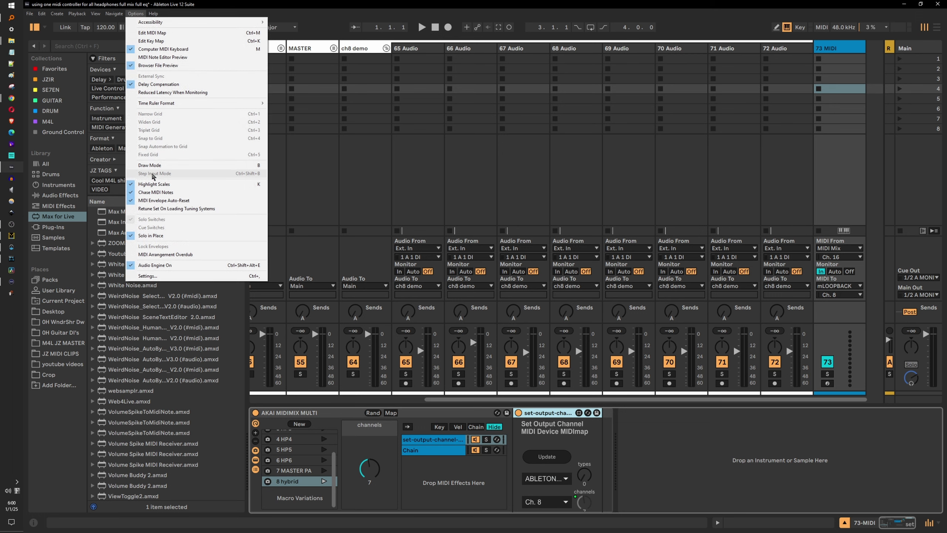
pyautogui.click(170, 275)
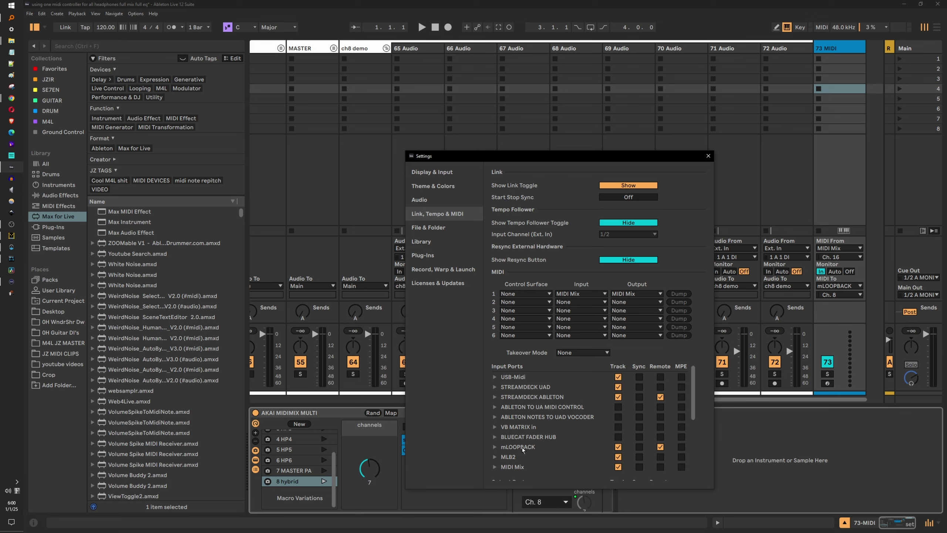
pyautogui.moveTo(693, 394); pyautogui.dragTo(693, 457)
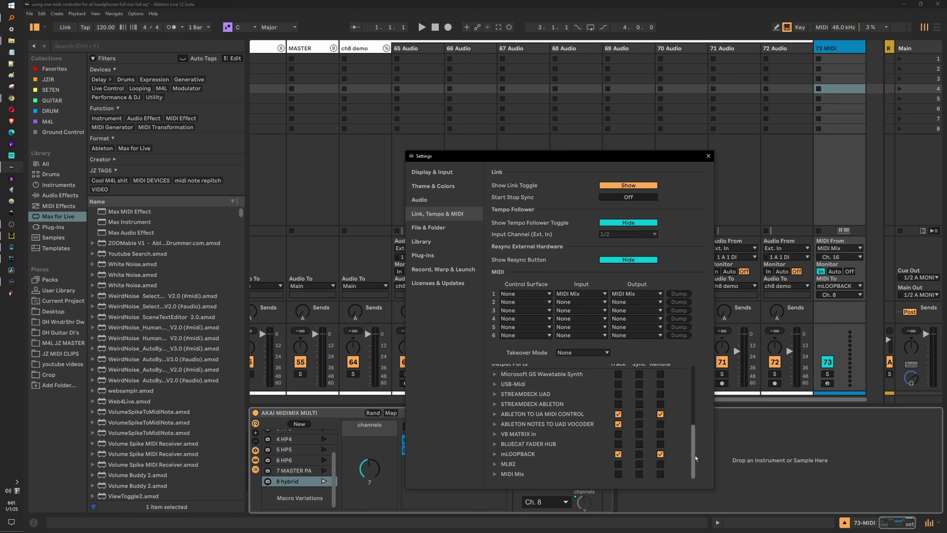
pyautogui.moveTo(695, 458)
pyautogui.mouseDown()
pyautogui.moveTo(695, 421)
pyautogui.moveTo(696, 446)
pyautogui.mouseUp()
pyautogui.scroll(-3, 533, 462)
pyautogui.moveTo(694, 453); pyautogui.dragTo(699, 405)
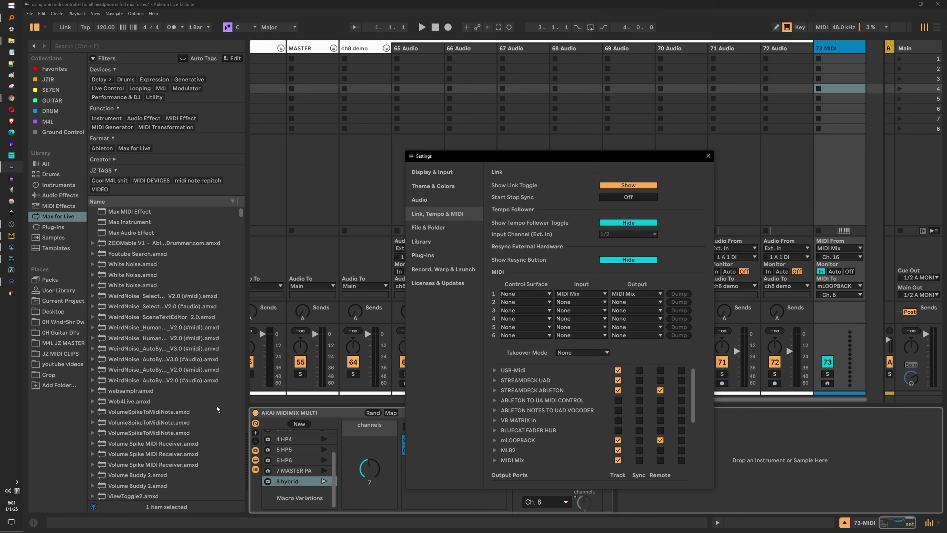
# Step: Recheck the mLOOPBACK port's data traffic in loopMIDI, and close loopMIDI and the settings
pyautogui.click(19, 484)
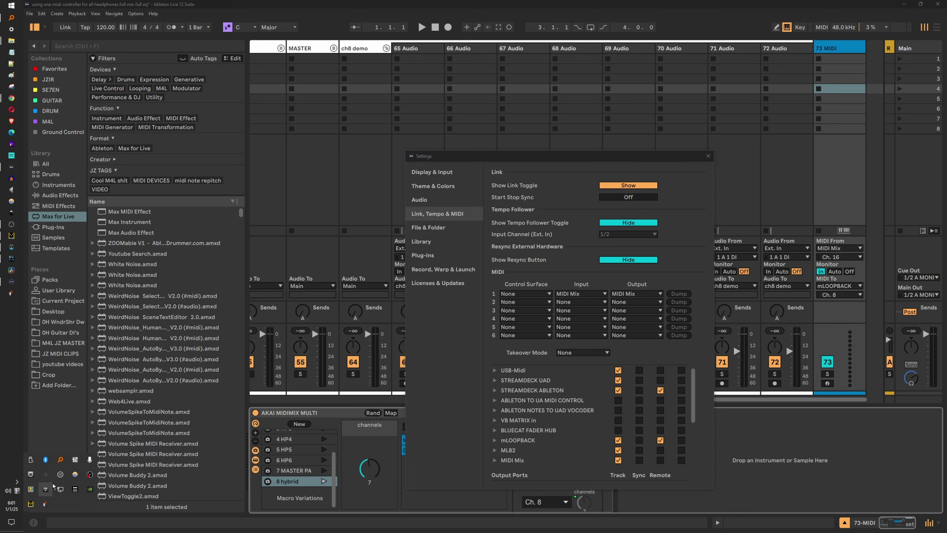
pyautogui.click(31, 474)
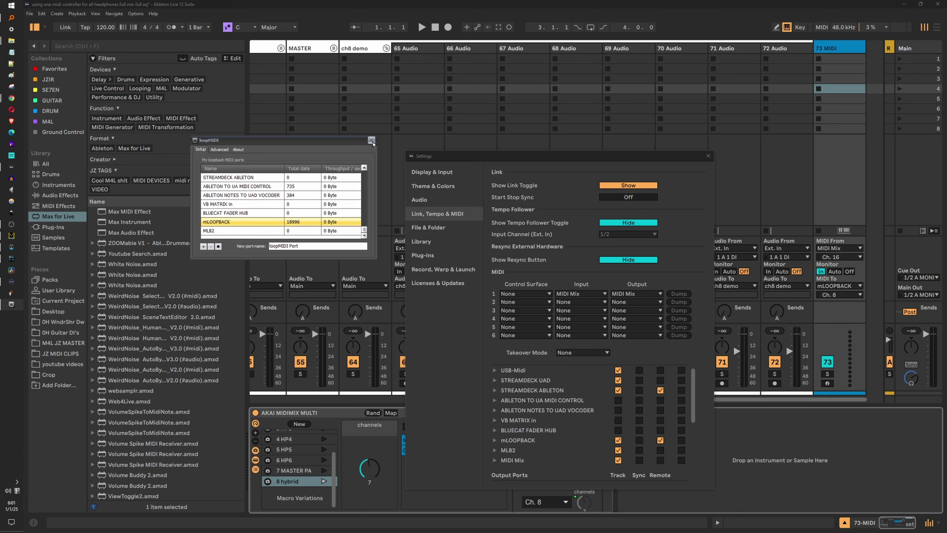
pyautogui.click(372, 140)
pyautogui.click(707, 156)
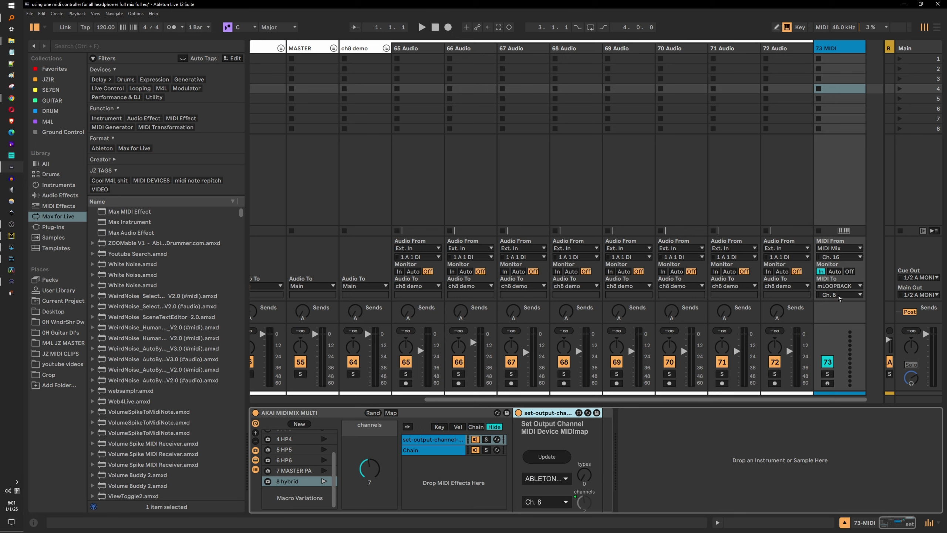
# Step: Go through the ch8 demo group's audio tracks one by one and end with the group track selected
pyautogui.click(366, 50)
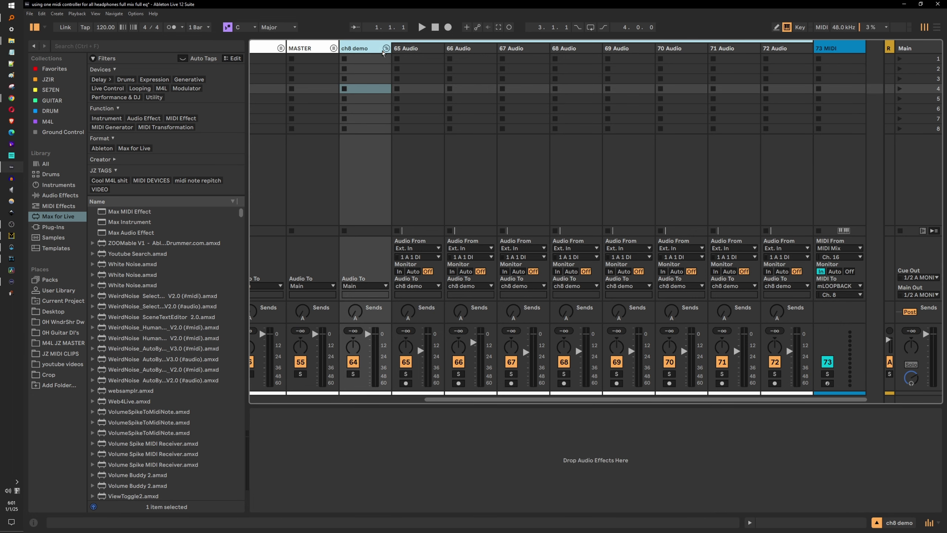
pyautogui.click(417, 51)
pyautogui.click(471, 54)
pyautogui.click(520, 52)
pyautogui.click(574, 53)
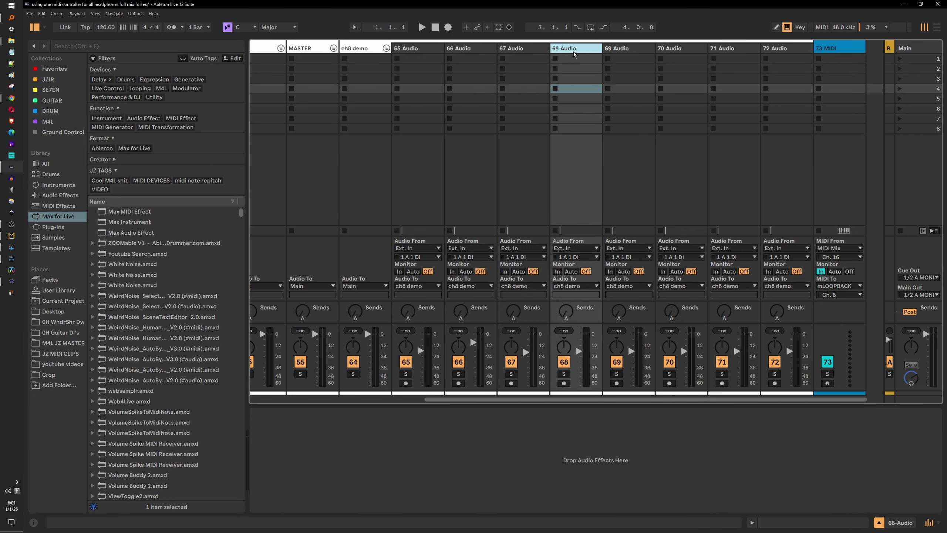
pyautogui.click(639, 53)
pyautogui.click(702, 53)
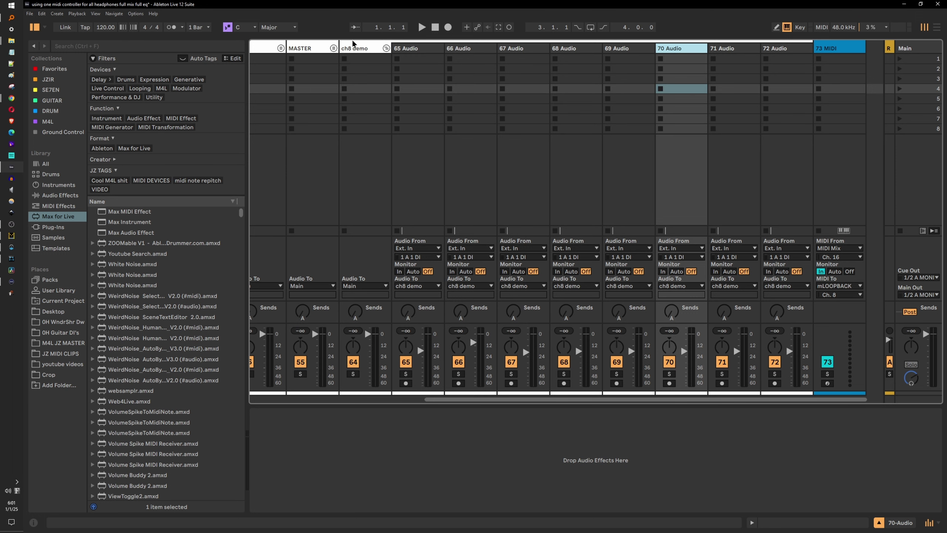
pyautogui.click(369, 50)
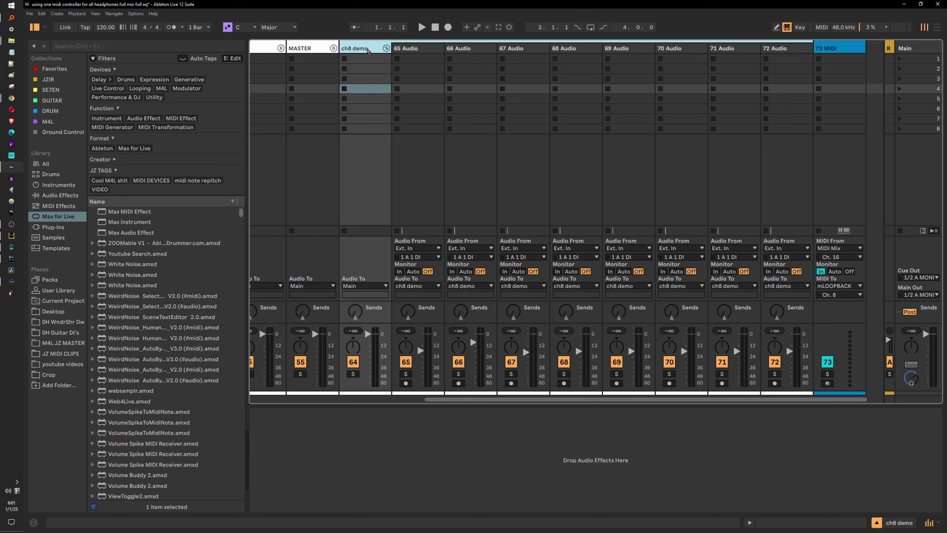
# Step: In MIDI map mode, map the ch8 demo group's track volume to CC 33 on channel 8
pyautogui.hotkey('ctrl', 'm')
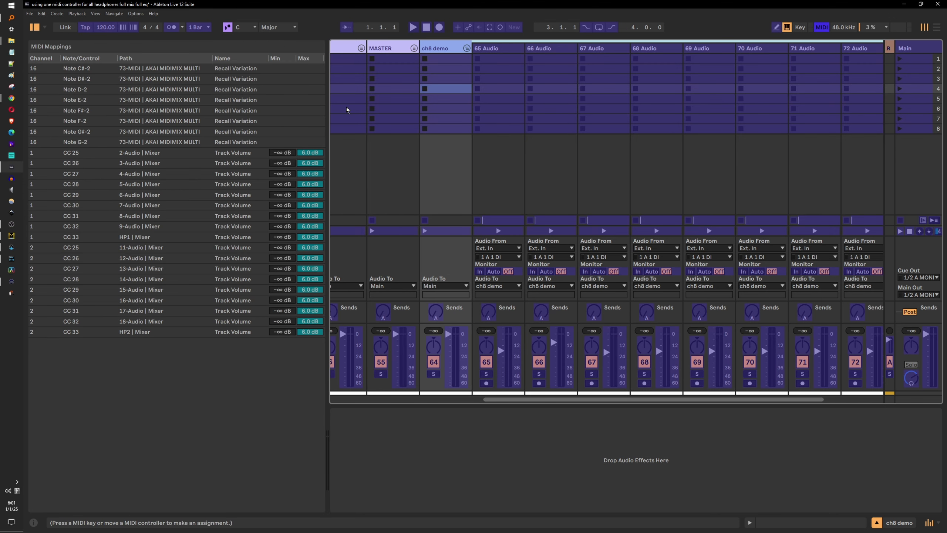
pyautogui.moveTo(480, 399); pyautogui.dragTo(543, 405)
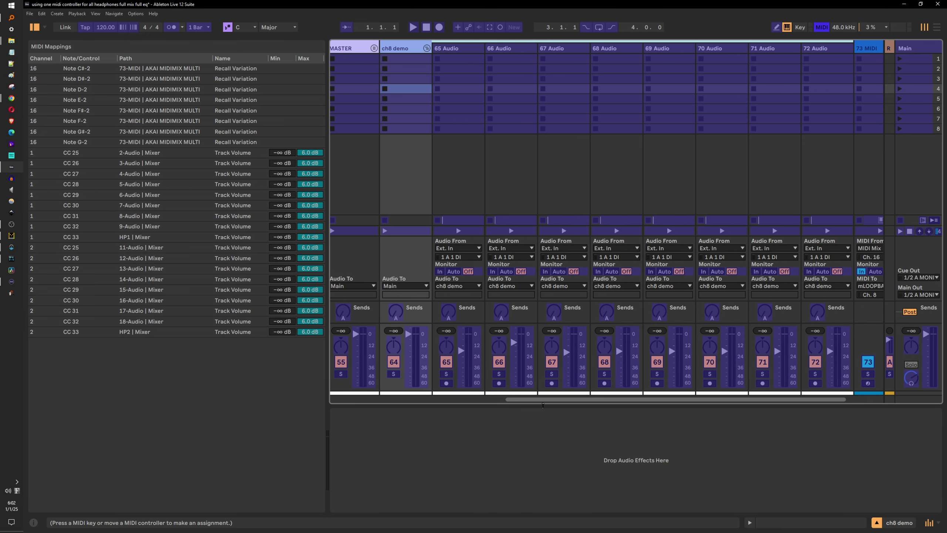
pyautogui.click(412, 350)
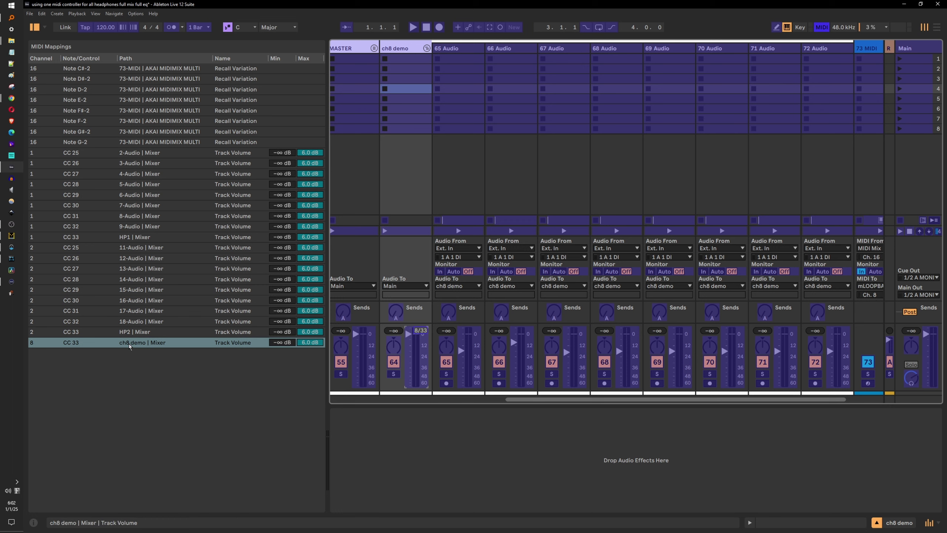
pyautogui.click(85, 343)
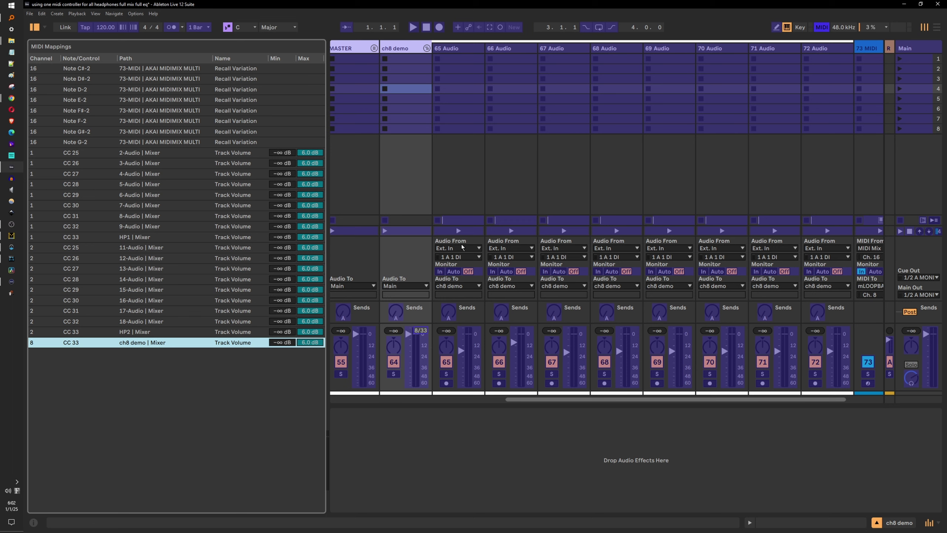
# Step: Map the volume faders of audio tracks 65 to 72 to CC 25 through CC 32 on channel 8, and leave MIDI mapping
pyautogui.click(462, 358)
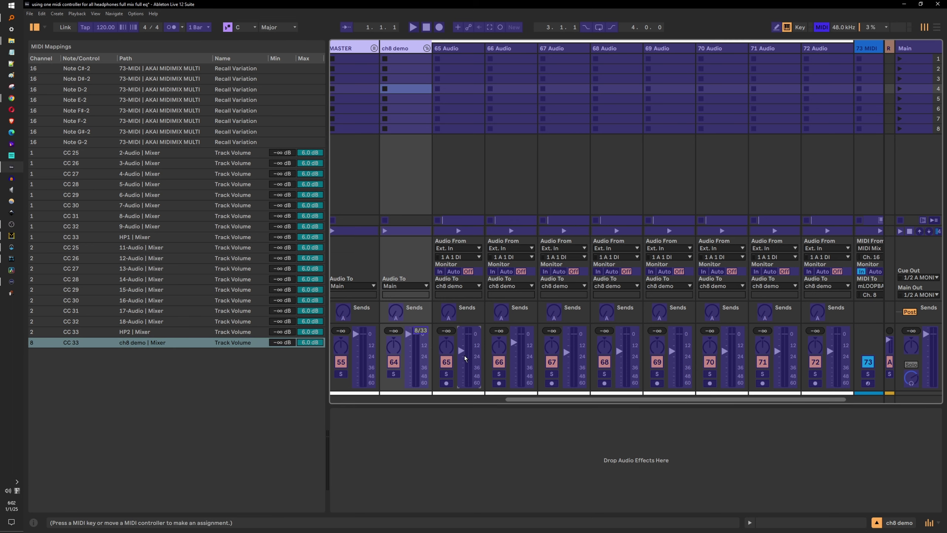
pyautogui.click(520, 352)
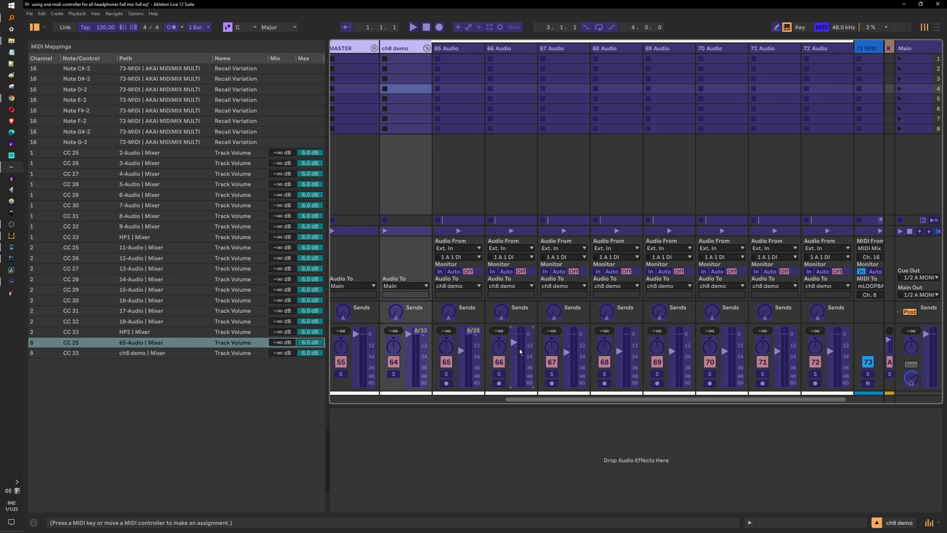
pyautogui.click(567, 350)
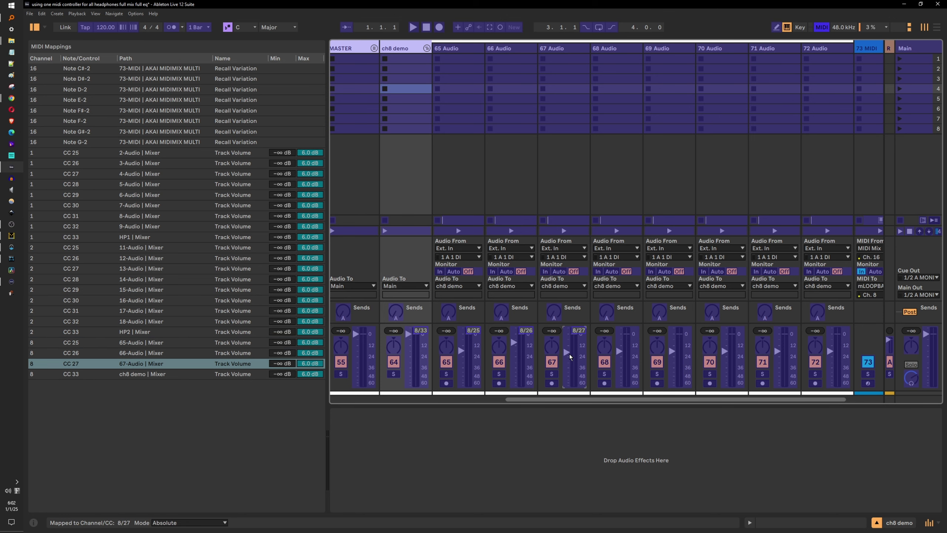
pyautogui.click(630, 355)
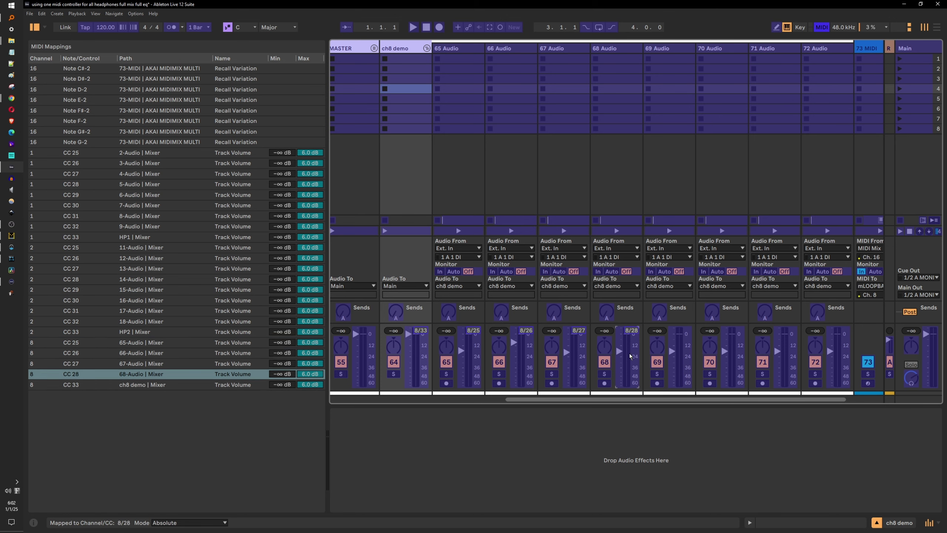
pyautogui.click(678, 354)
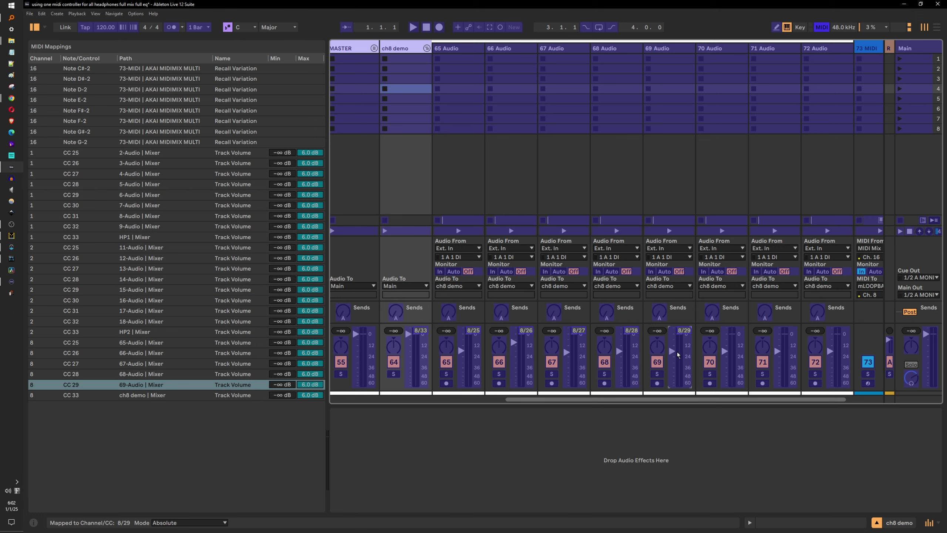
pyautogui.click(720, 344)
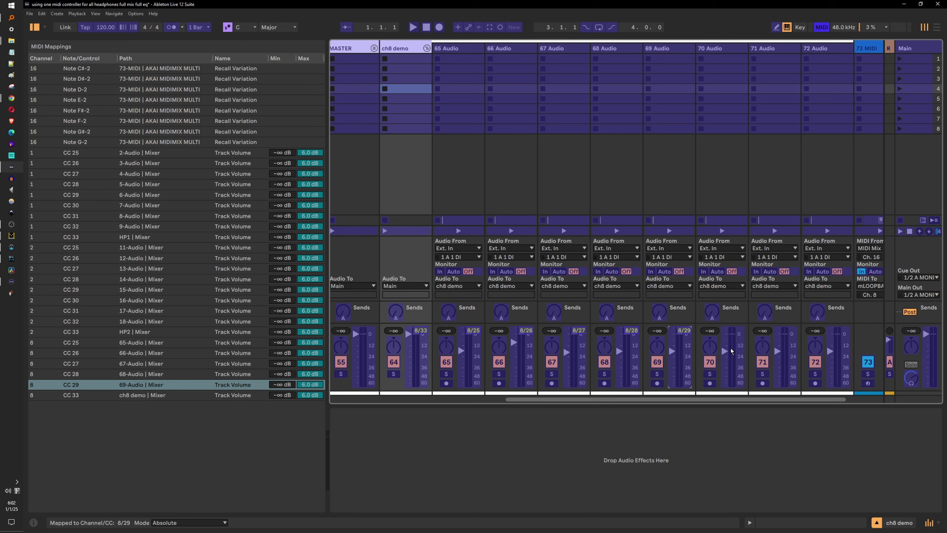
pyautogui.click(784, 353)
pyautogui.click(837, 351)
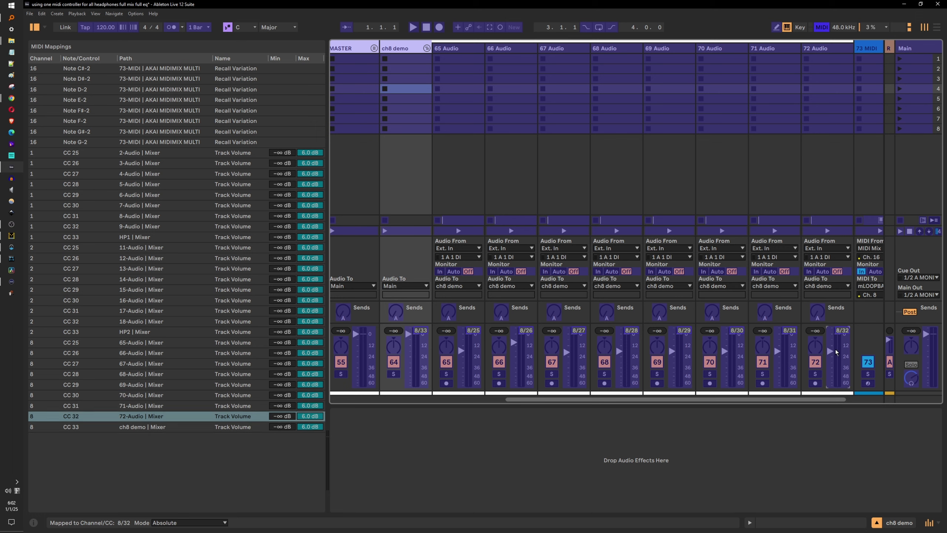
pyautogui.click(821, 27)
# Step: Select the 73 MIDI track, and turn on Remote for the MIDI Mix input port in the MIDI settings
pyautogui.click(819, 47)
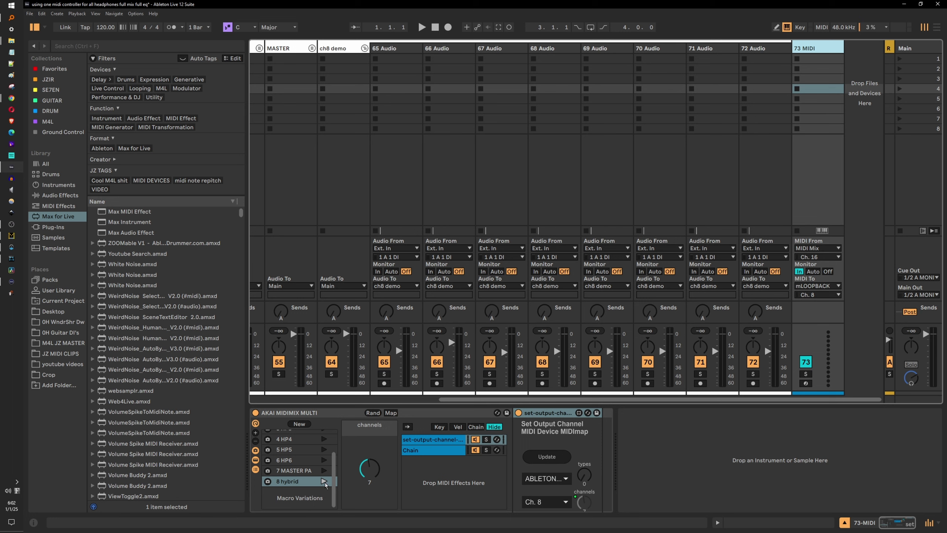
pyautogui.scroll(3, 333, 484)
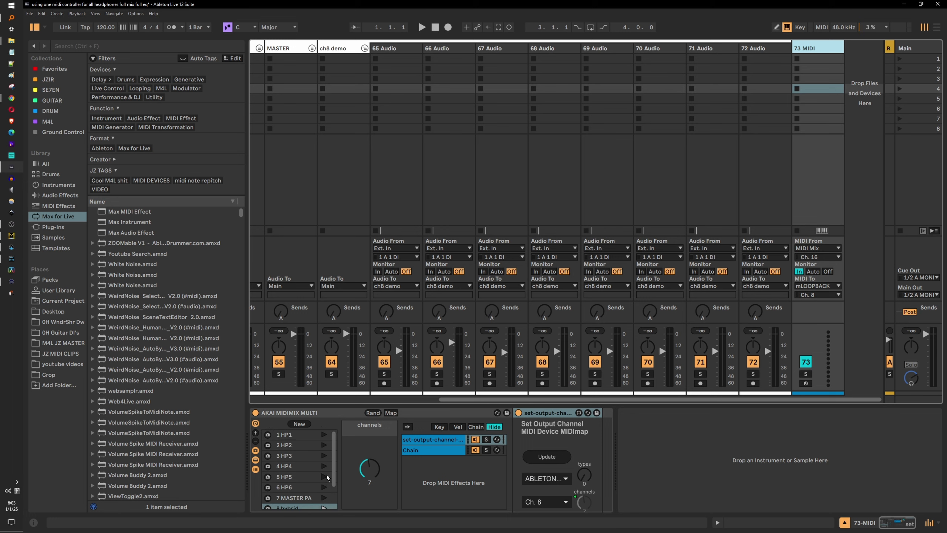
pyautogui.click(135, 13)
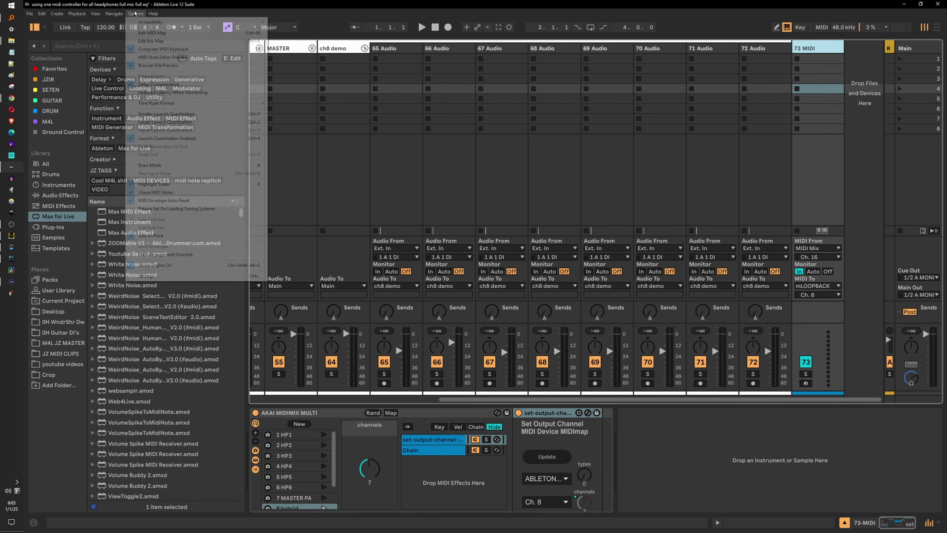
pyautogui.click(164, 277)
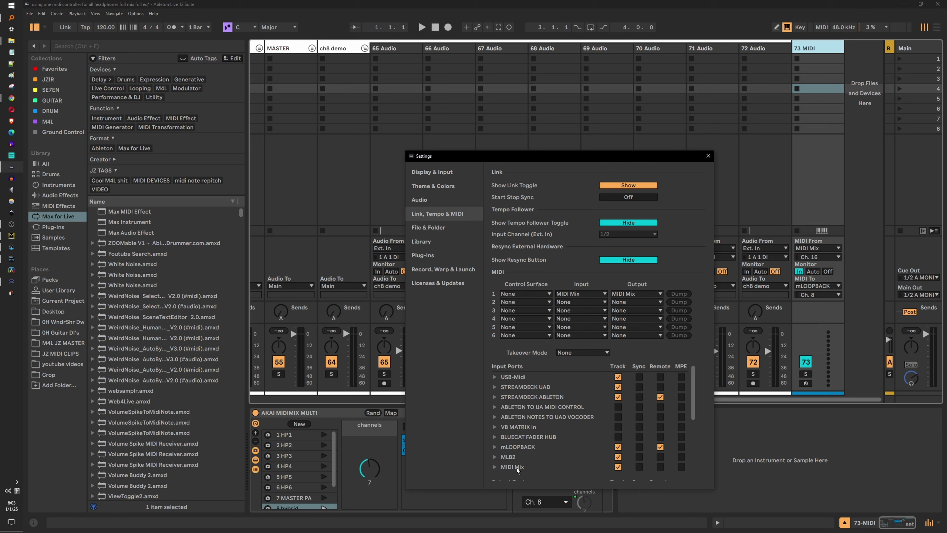
pyautogui.click(660, 467)
pyautogui.click(708, 156)
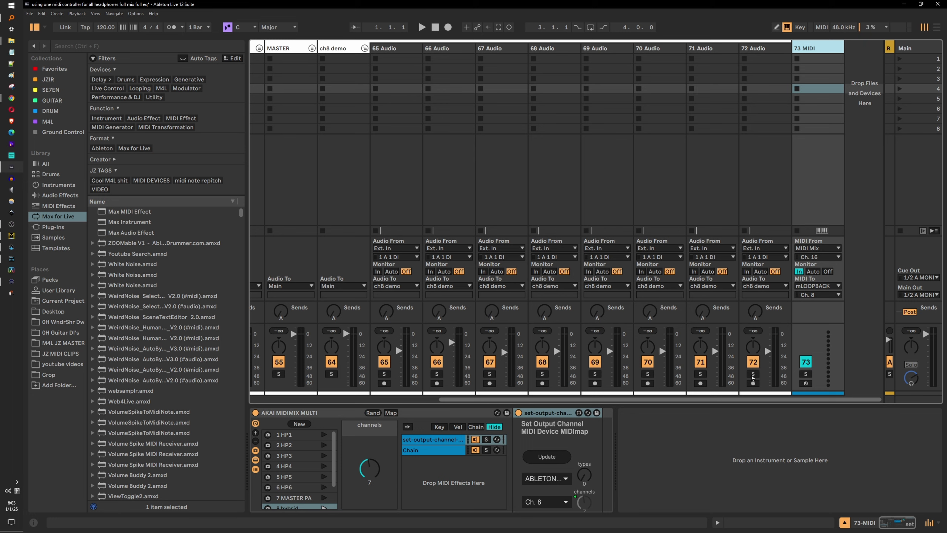
# Step: Review the MIDI mappings, and check the faders of the ch8 demo and headphone groups against the 73 MIDI track's output channel
pyautogui.click(818, 30)
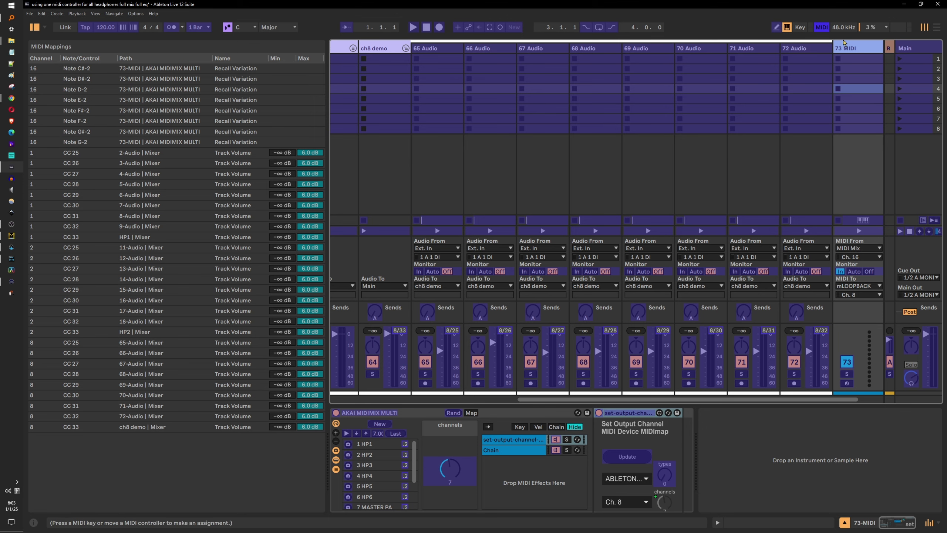
pyautogui.click(821, 27)
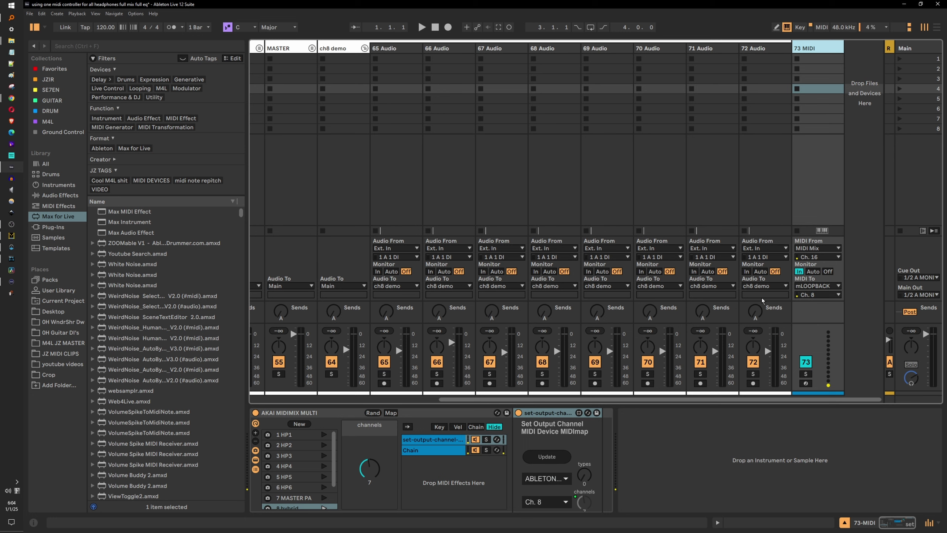
pyautogui.click(338, 48)
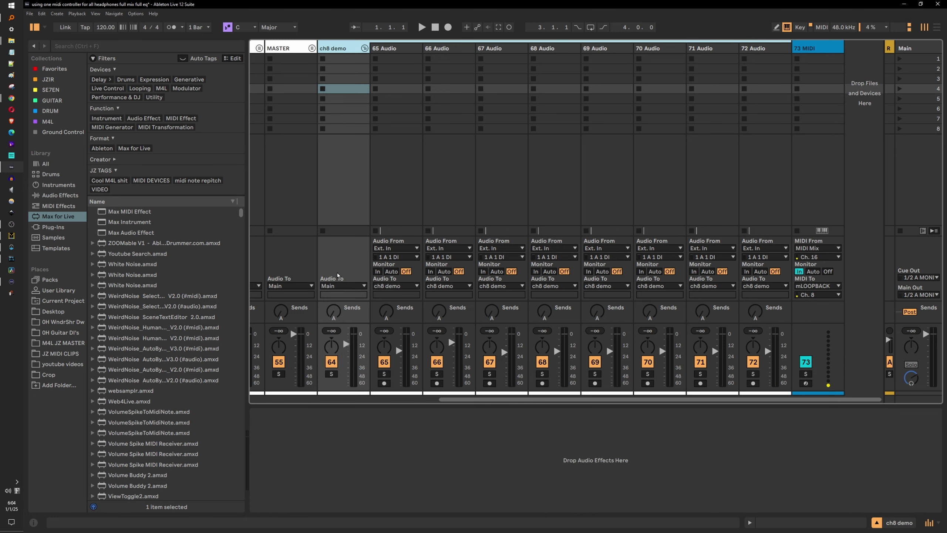
pyautogui.click(829, 52)
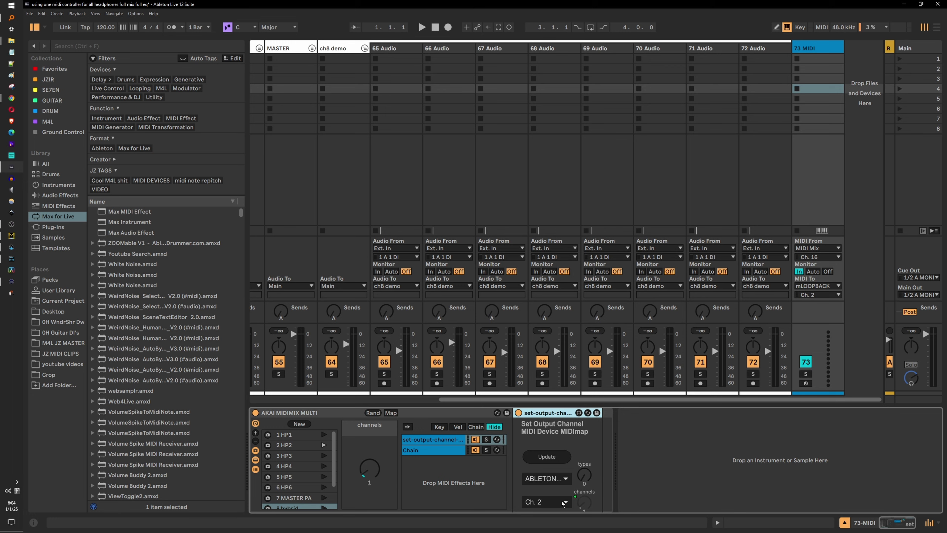
pyautogui.moveTo(464, 400); pyautogui.dragTo(258, 393)
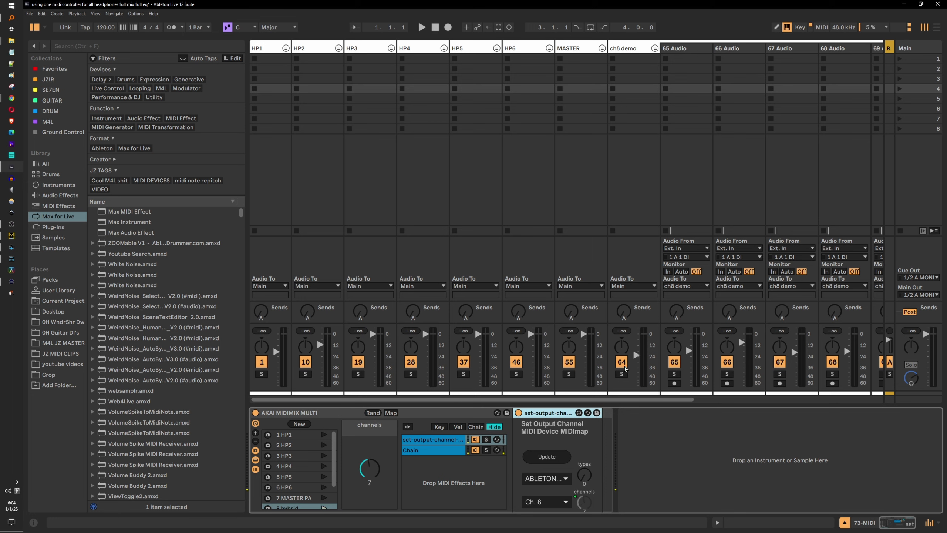
# Step: Compare the set-output-channel chain with the empty Chain in the AKAI MIDIMIX MULTI rack, and look at the option for creating chains
pyautogui.click(438, 442)
pyautogui.click(542, 412)
pyautogui.click(438, 452)
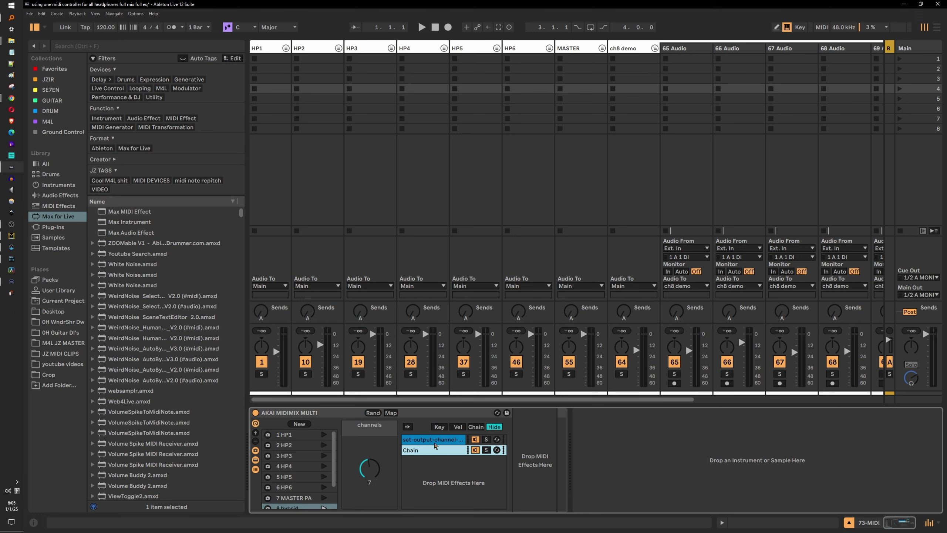
pyautogui.click(433, 440)
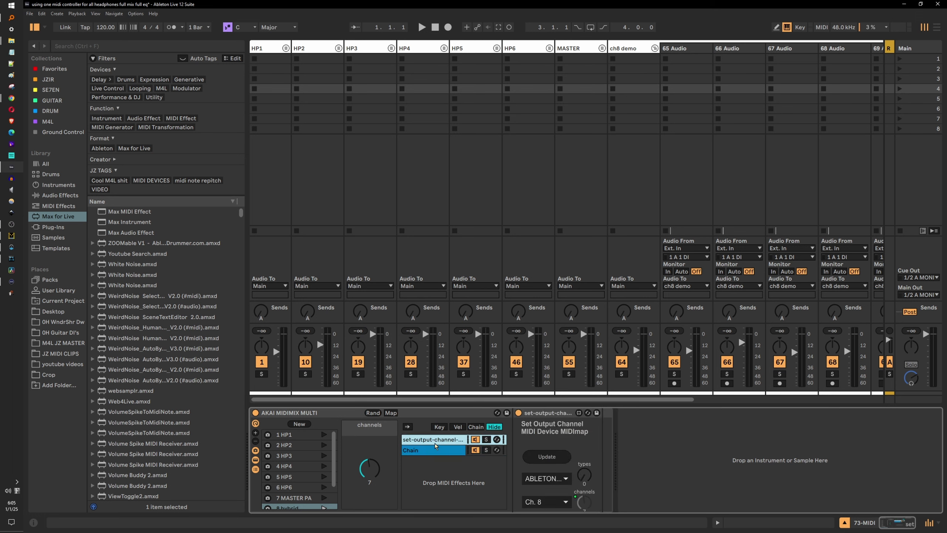
pyautogui.click(427, 450)
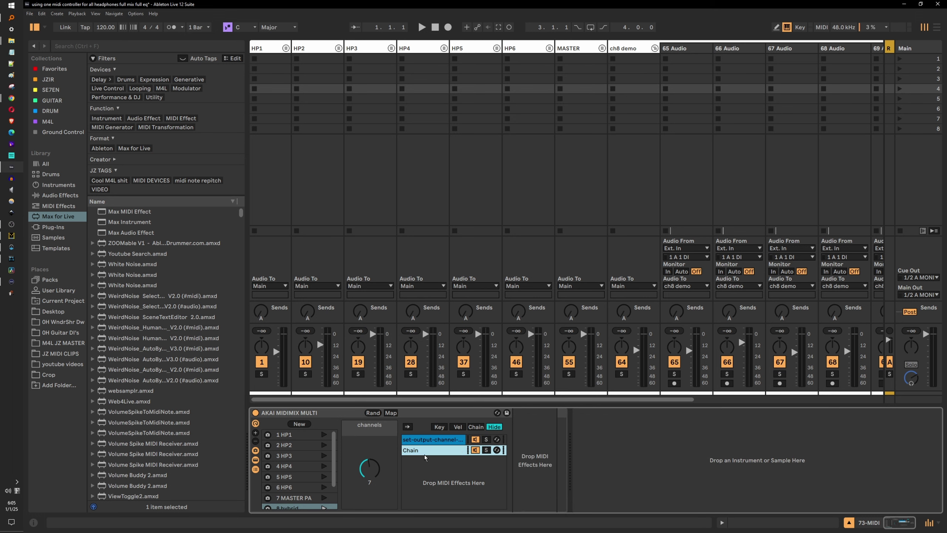
pyautogui.rightClick(422, 462)
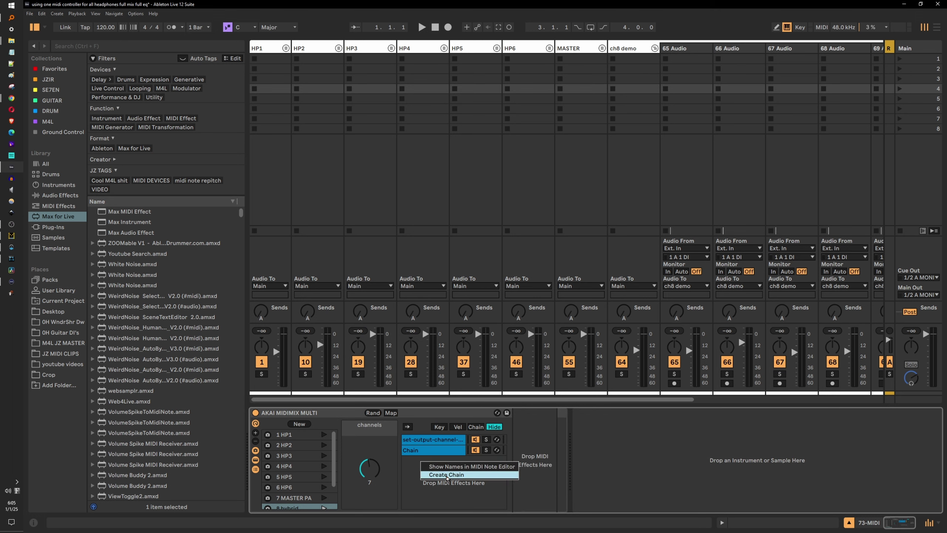
pyautogui.click(428, 444)
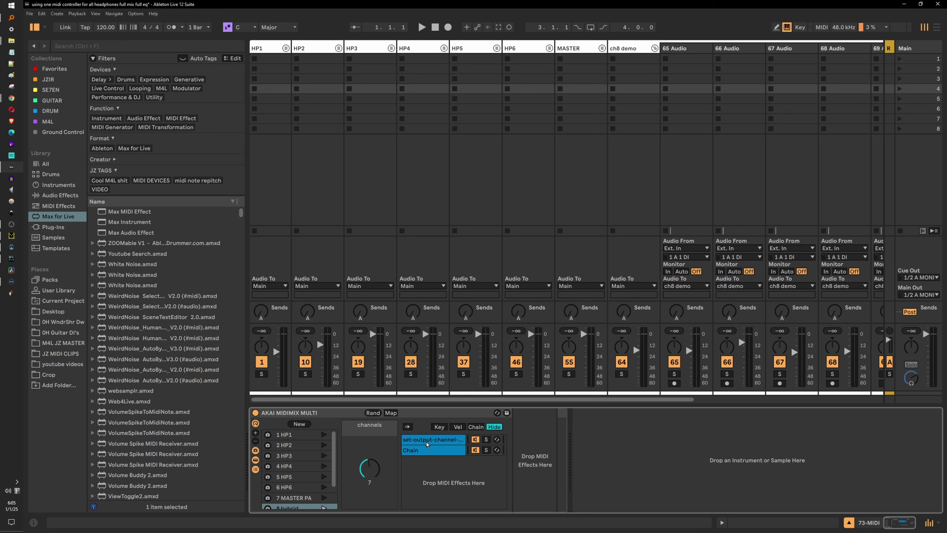
pyautogui.click(425, 451)
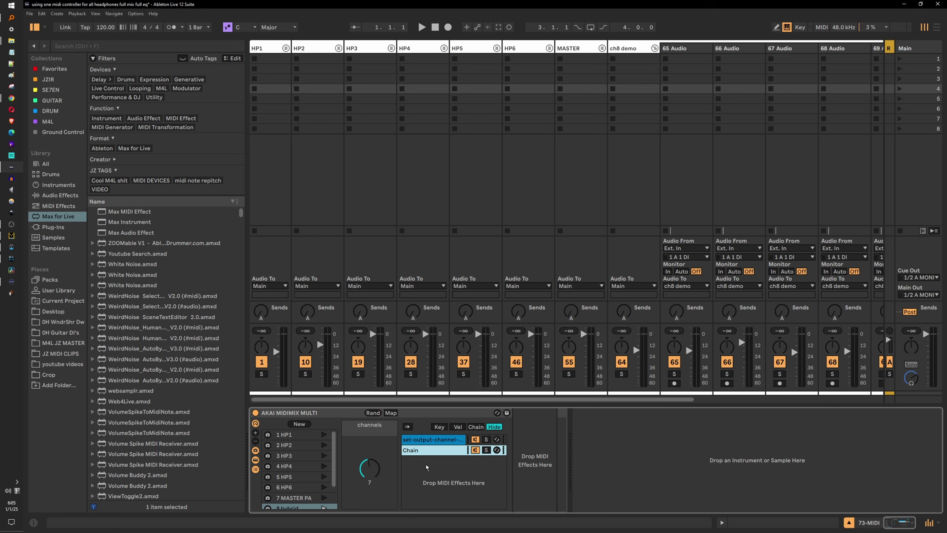
pyautogui.click(429, 439)
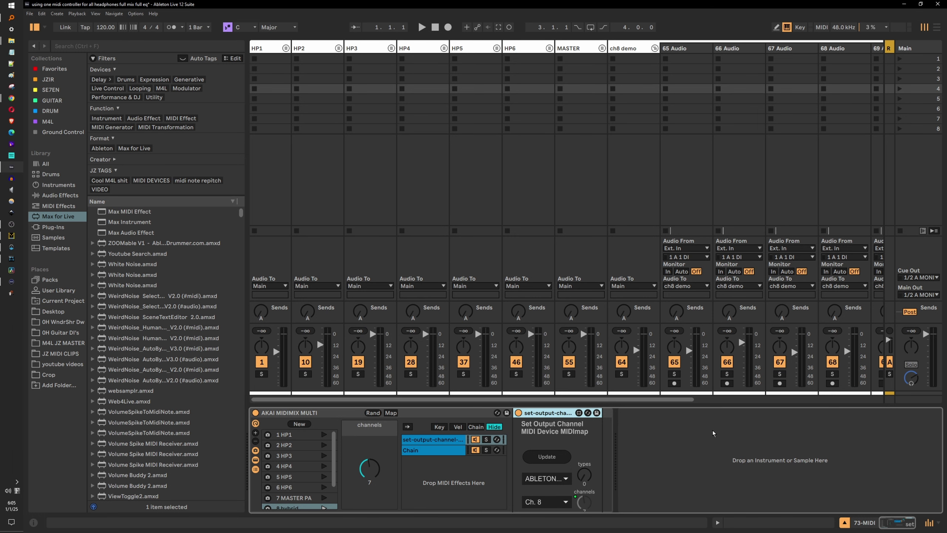
# Step: Examine the 73 MIDI track's routing and the set-output-channel device's port and channel options, and fold the ch8 demo group
pyautogui.moveTo(672, 400); pyautogui.dragTo(877, 403)
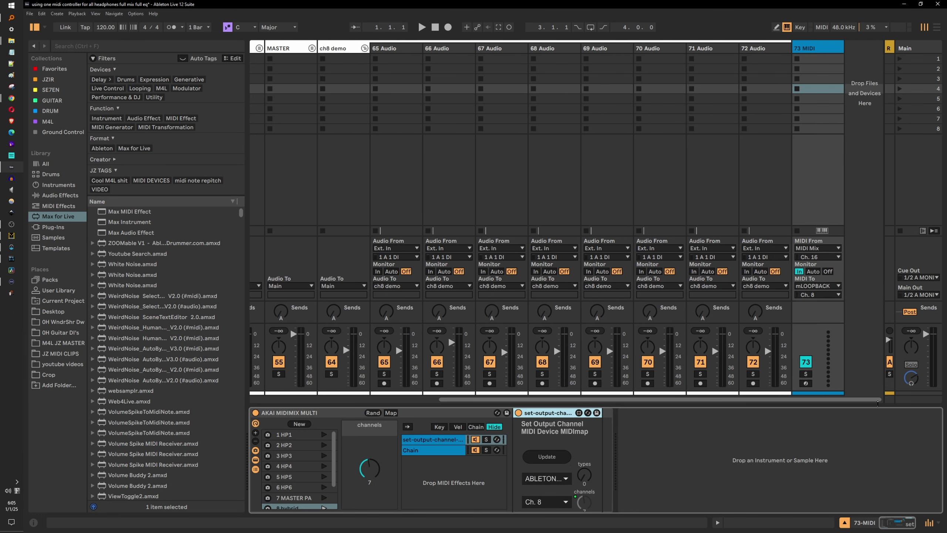
pyautogui.click(850, 285)
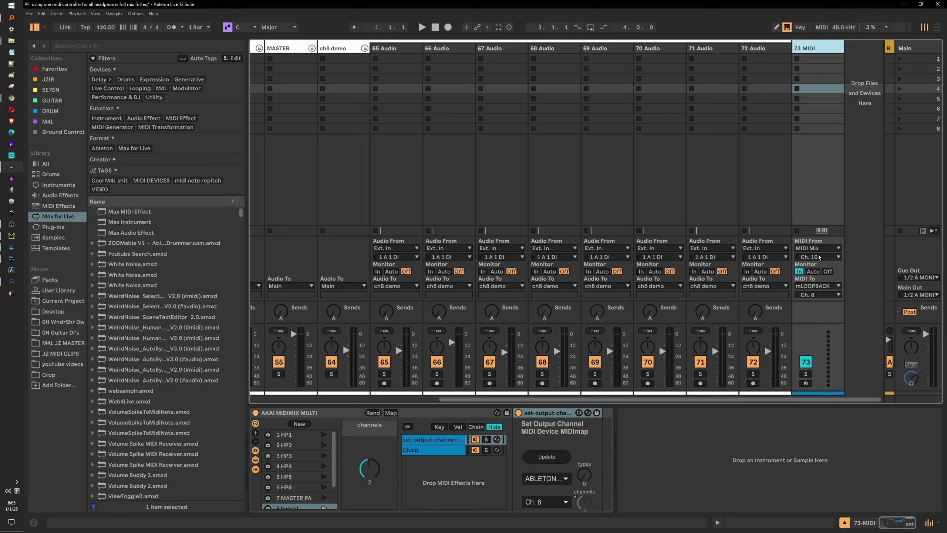
pyautogui.click(566, 478)
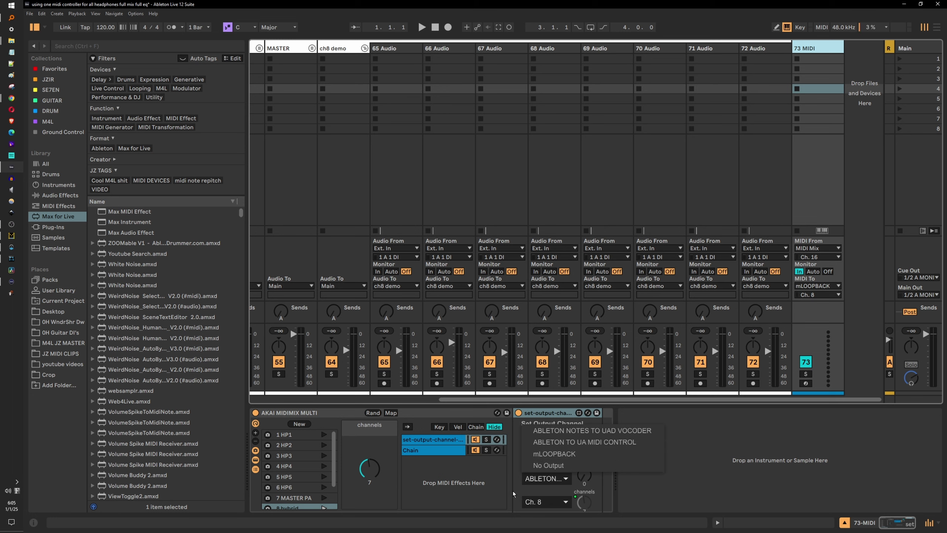
pyautogui.click(537, 490)
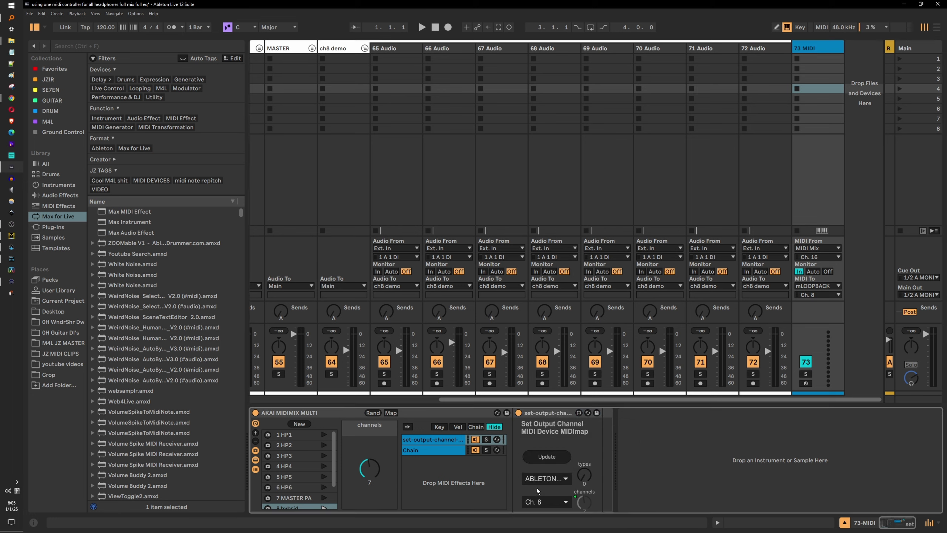
pyautogui.click(565, 502)
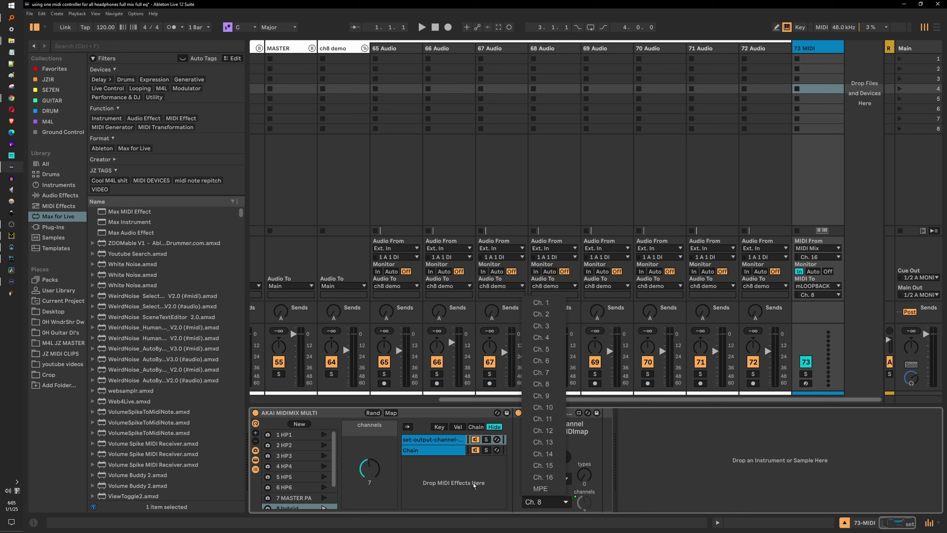
pyautogui.click(483, 485)
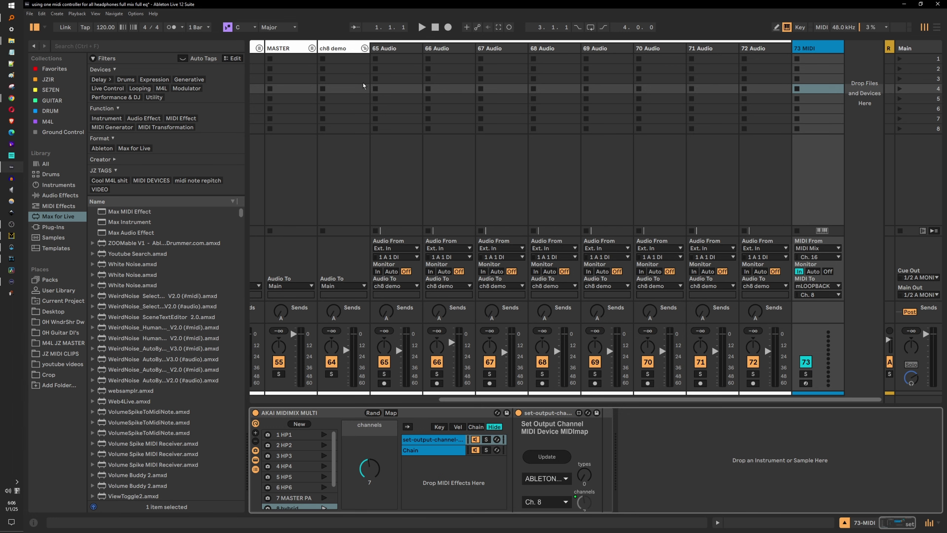
pyautogui.click(365, 49)
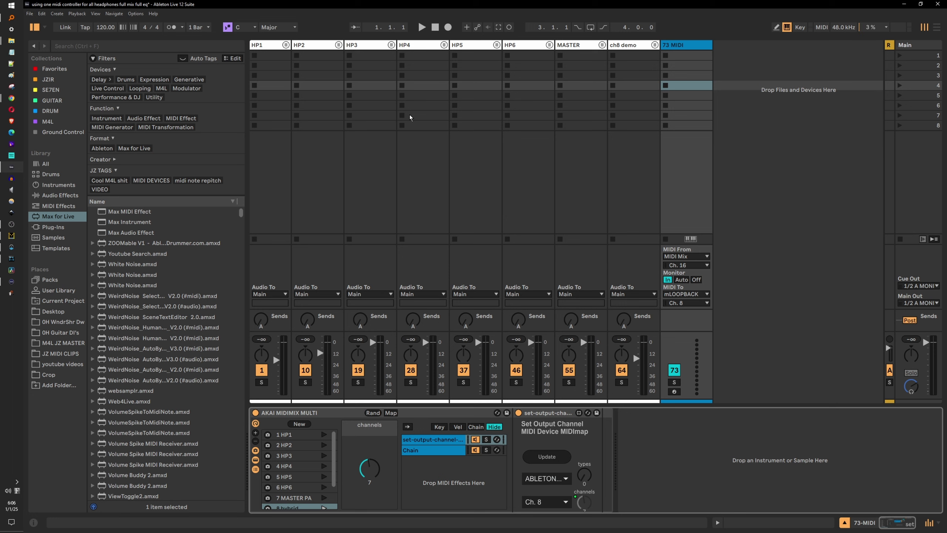
# Step: Select the 73 MIDI track, and review the control surface and input port assignments in the MIDI settings
pyautogui.click(676, 50)
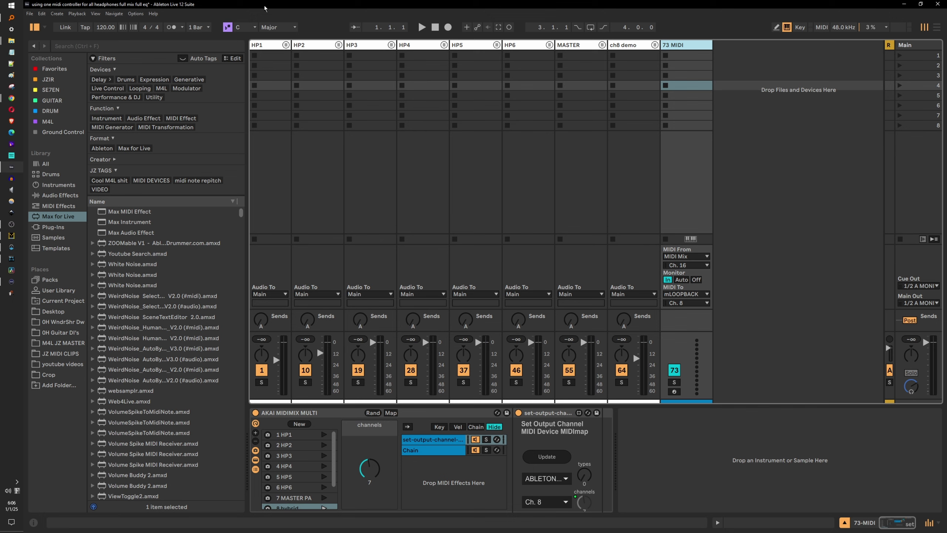
pyautogui.click(135, 13)
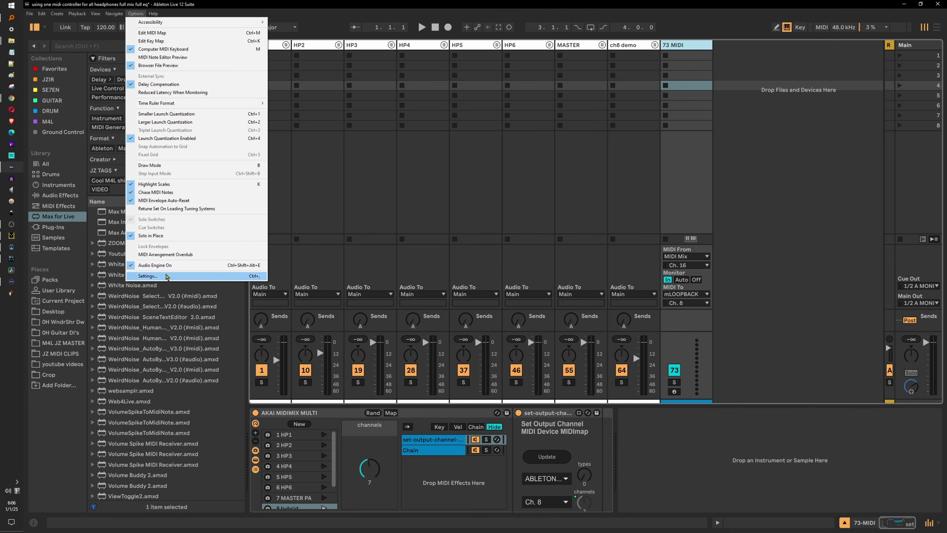
pyautogui.click(166, 276)
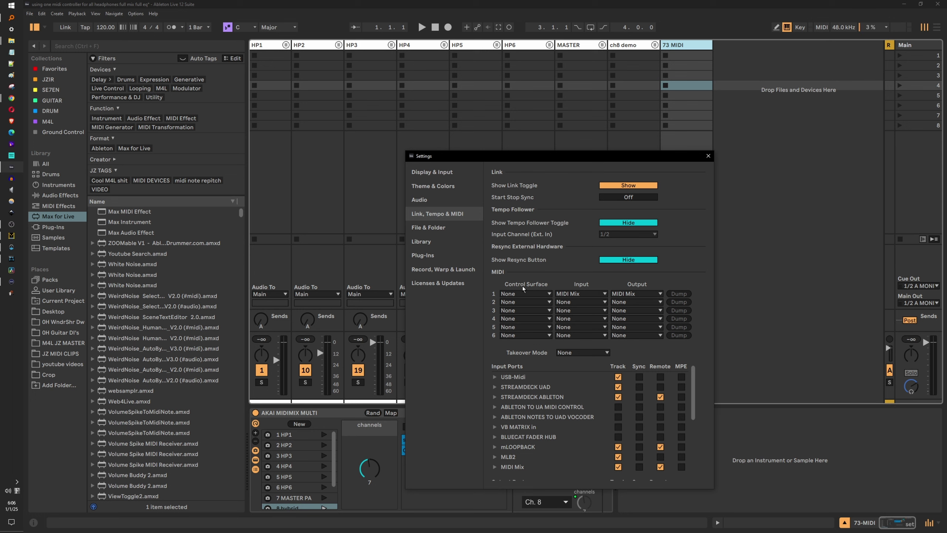
pyautogui.click(708, 156)
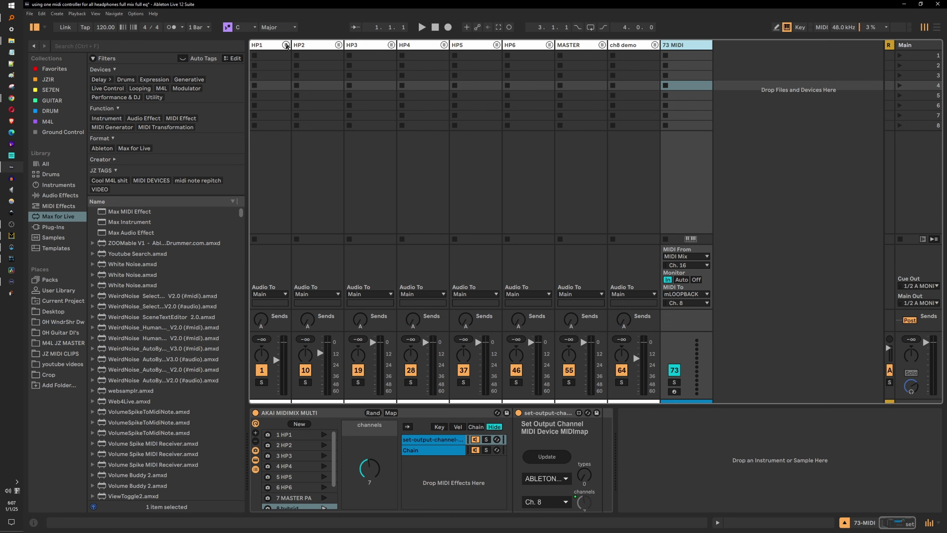
# Step: Unfold the HP1 group to look through its audio tracks, and fold it again
pyautogui.click(285, 44)
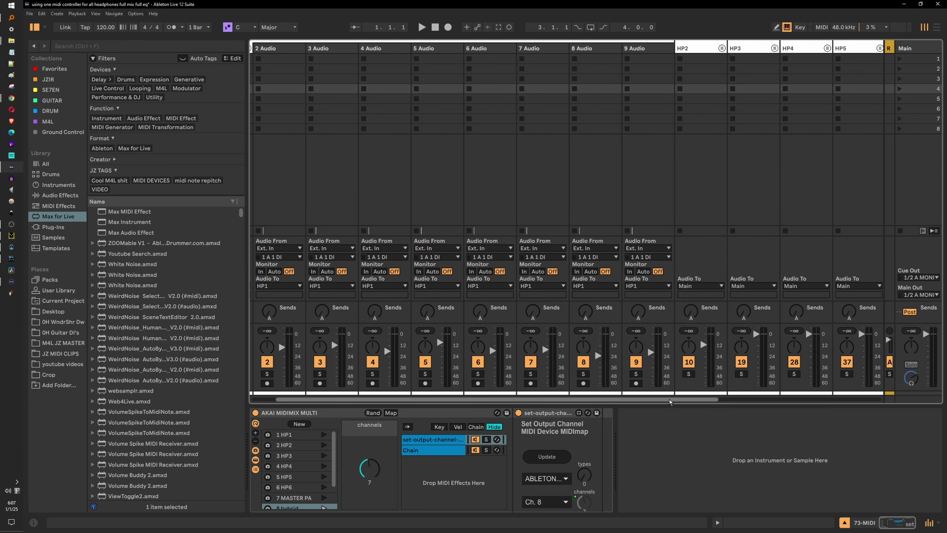
pyautogui.hscroll(-2, 505, 193)
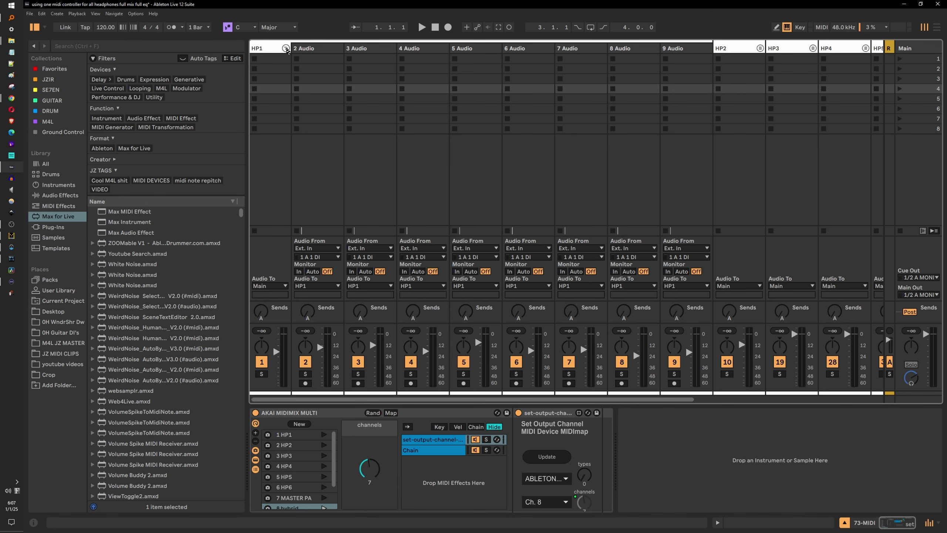
pyautogui.click(285, 48)
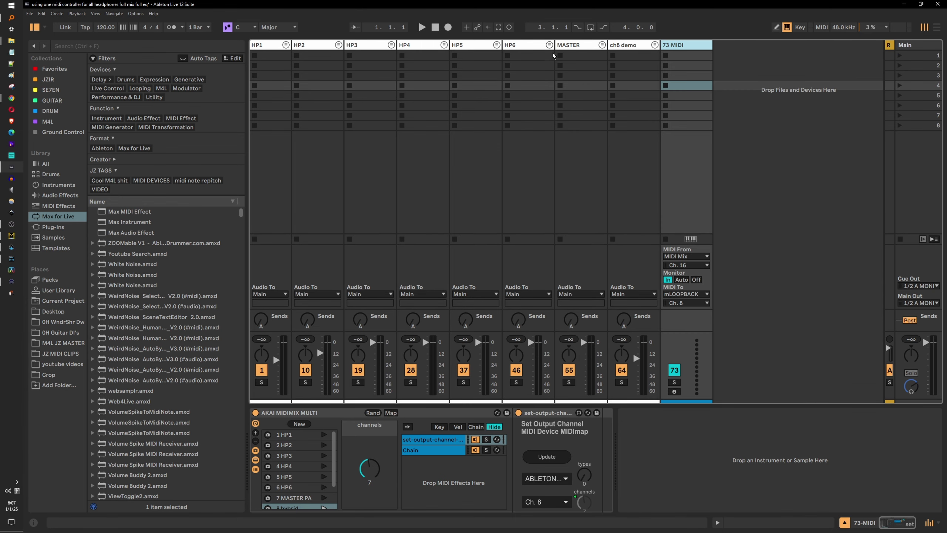
# Step: Select the MASTER group and the ch8 demo group, and look into ch8 demo's audio tracks before folding it again
pyautogui.click(578, 46)
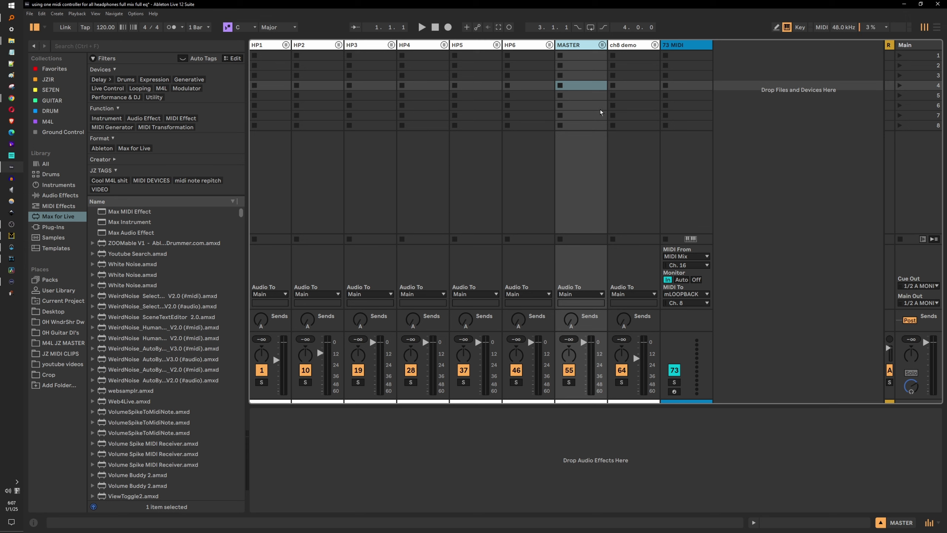
pyautogui.click(635, 44)
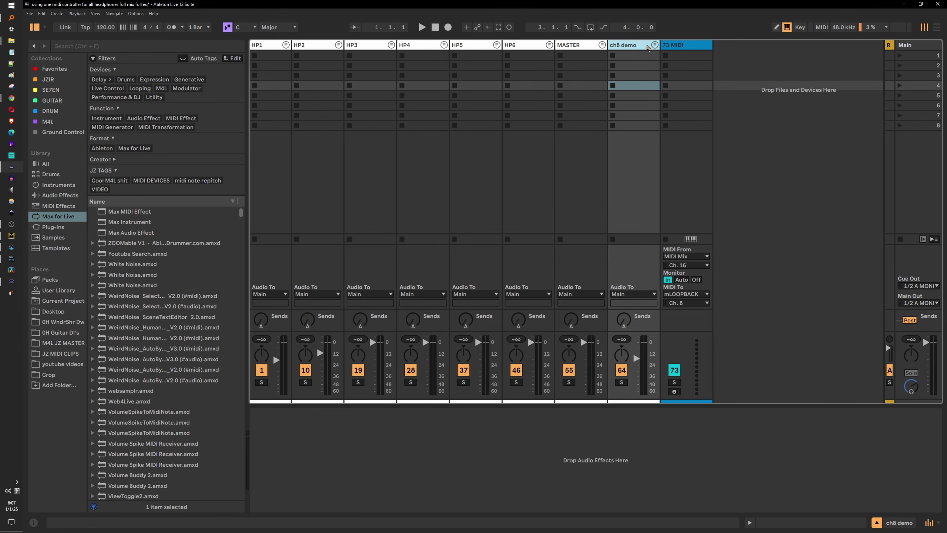
pyautogui.click(654, 45)
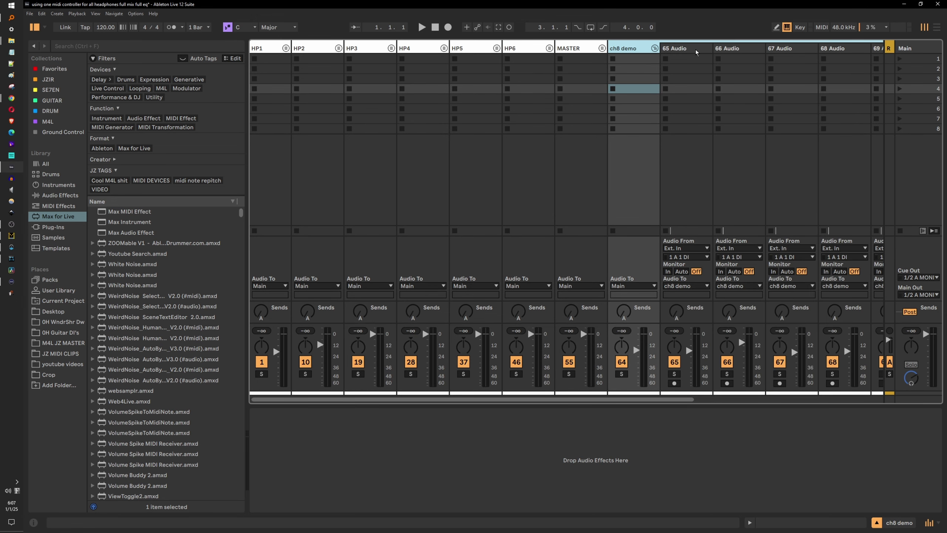
pyautogui.click(654, 48)
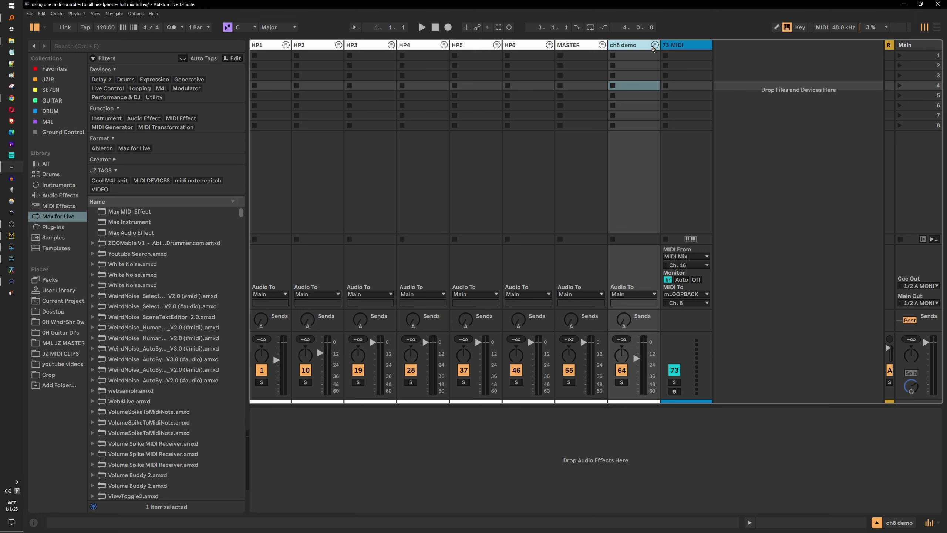
# Step: Select the HP1 group, and check the Remote option of the MIDI Mix input port in the MIDI settings
pyautogui.click(264, 46)
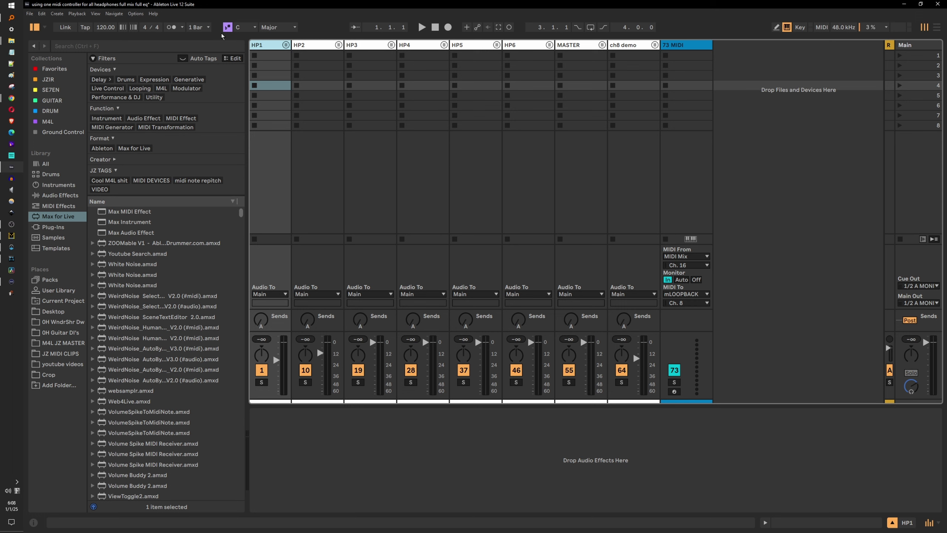
pyautogui.click(135, 14)
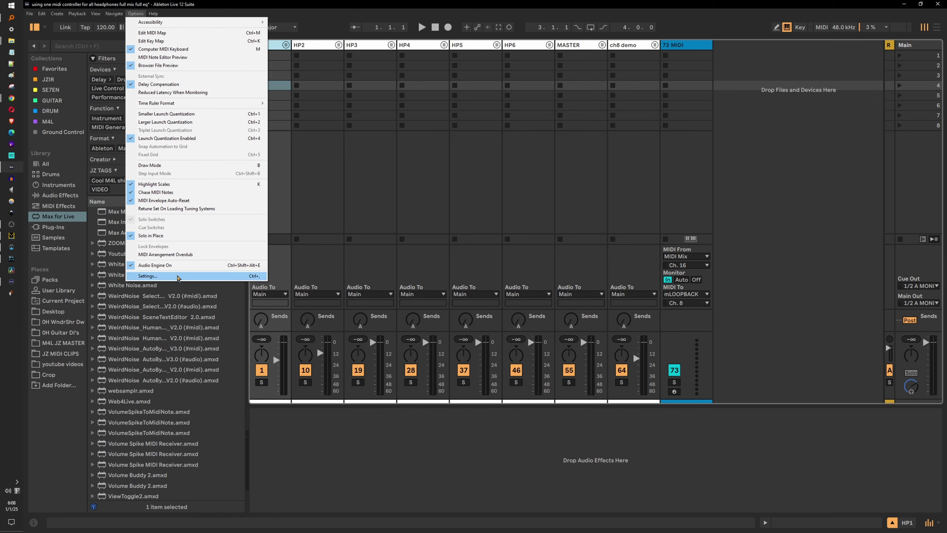
pyautogui.click(177, 276)
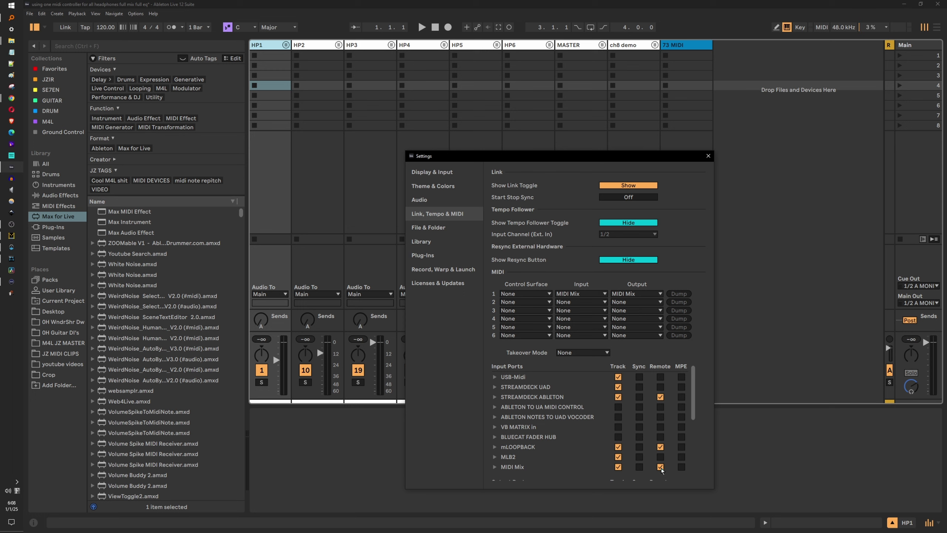
pyautogui.click(708, 156)
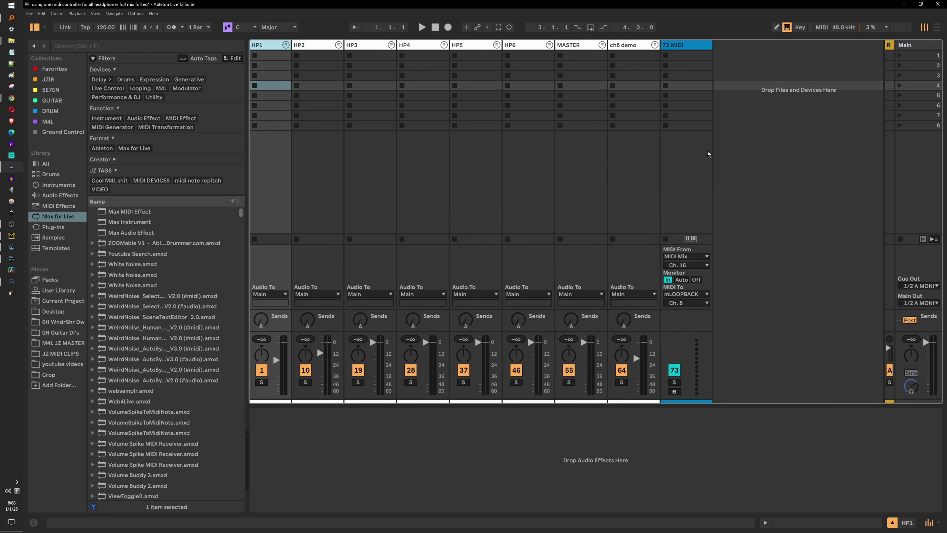
# Step: Select the 73 MIDI track, and look through the macro variations of the AKAI MIDIMIX MULTI rack from HP1 to hybrid
pyautogui.click(677, 46)
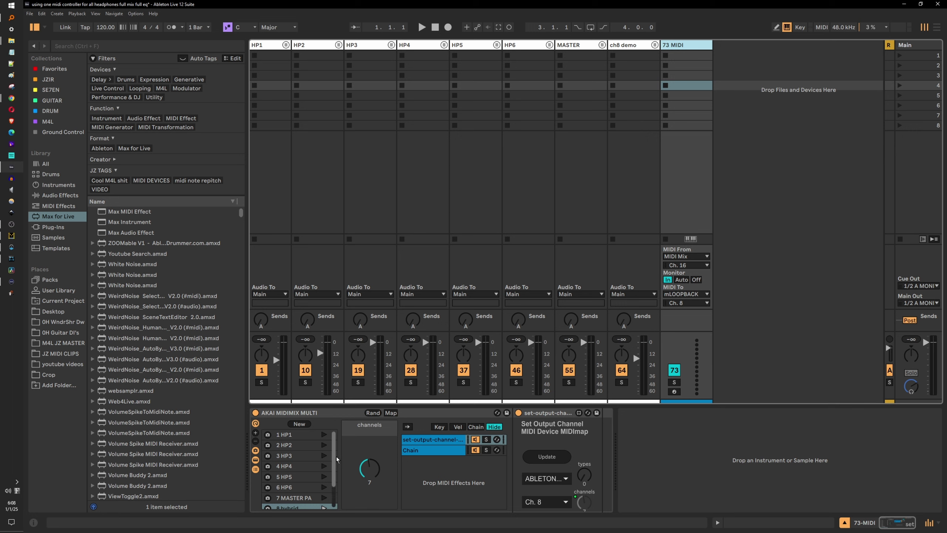
pyautogui.scroll(-2, 312, 449)
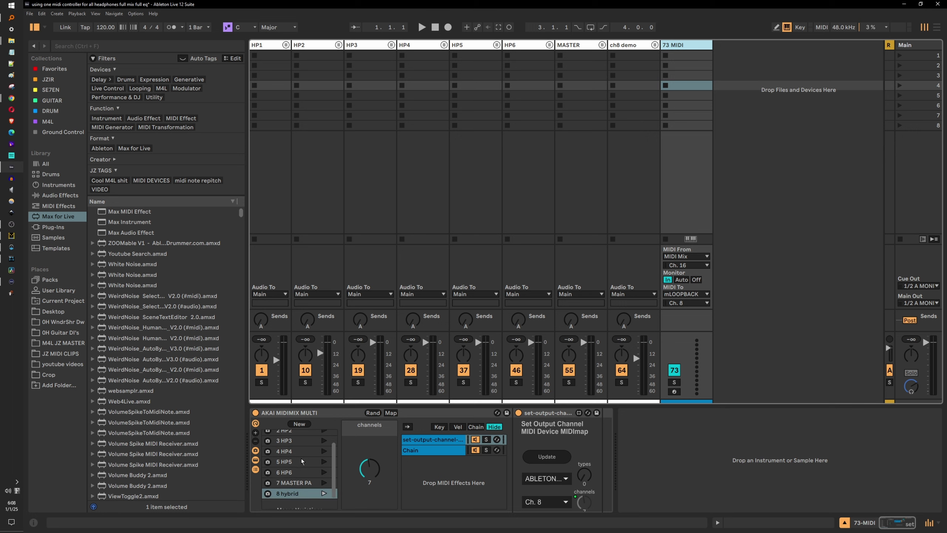
pyautogui.scroll(2, 309, 447)
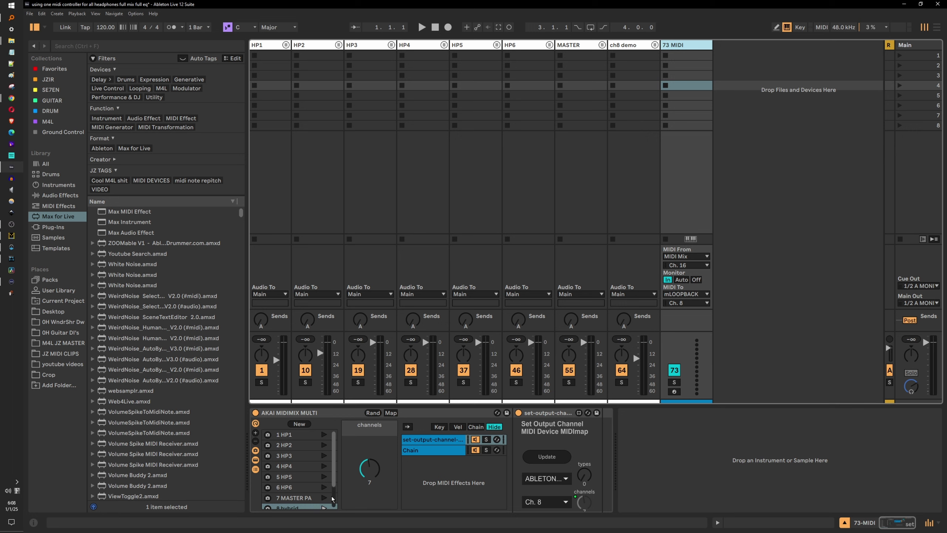